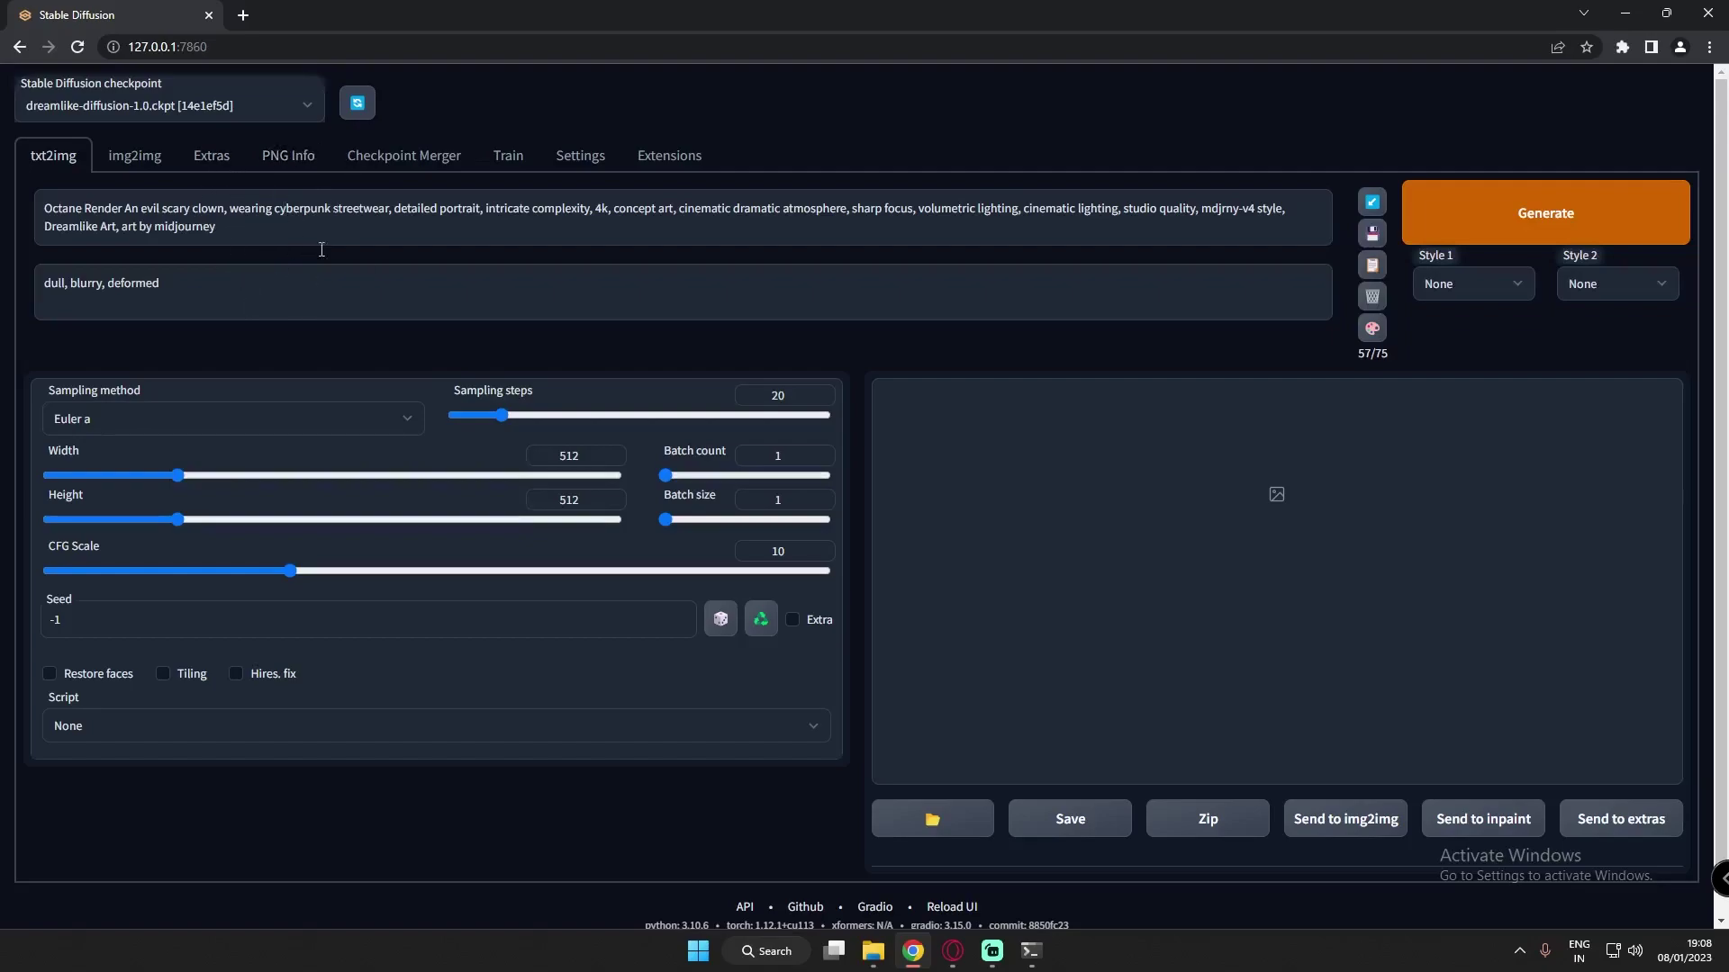
Step: Check the checkpoint list to confirm dreamlike-diffusion-1.0.ckpt is the loaded model
left_click(308, 106)
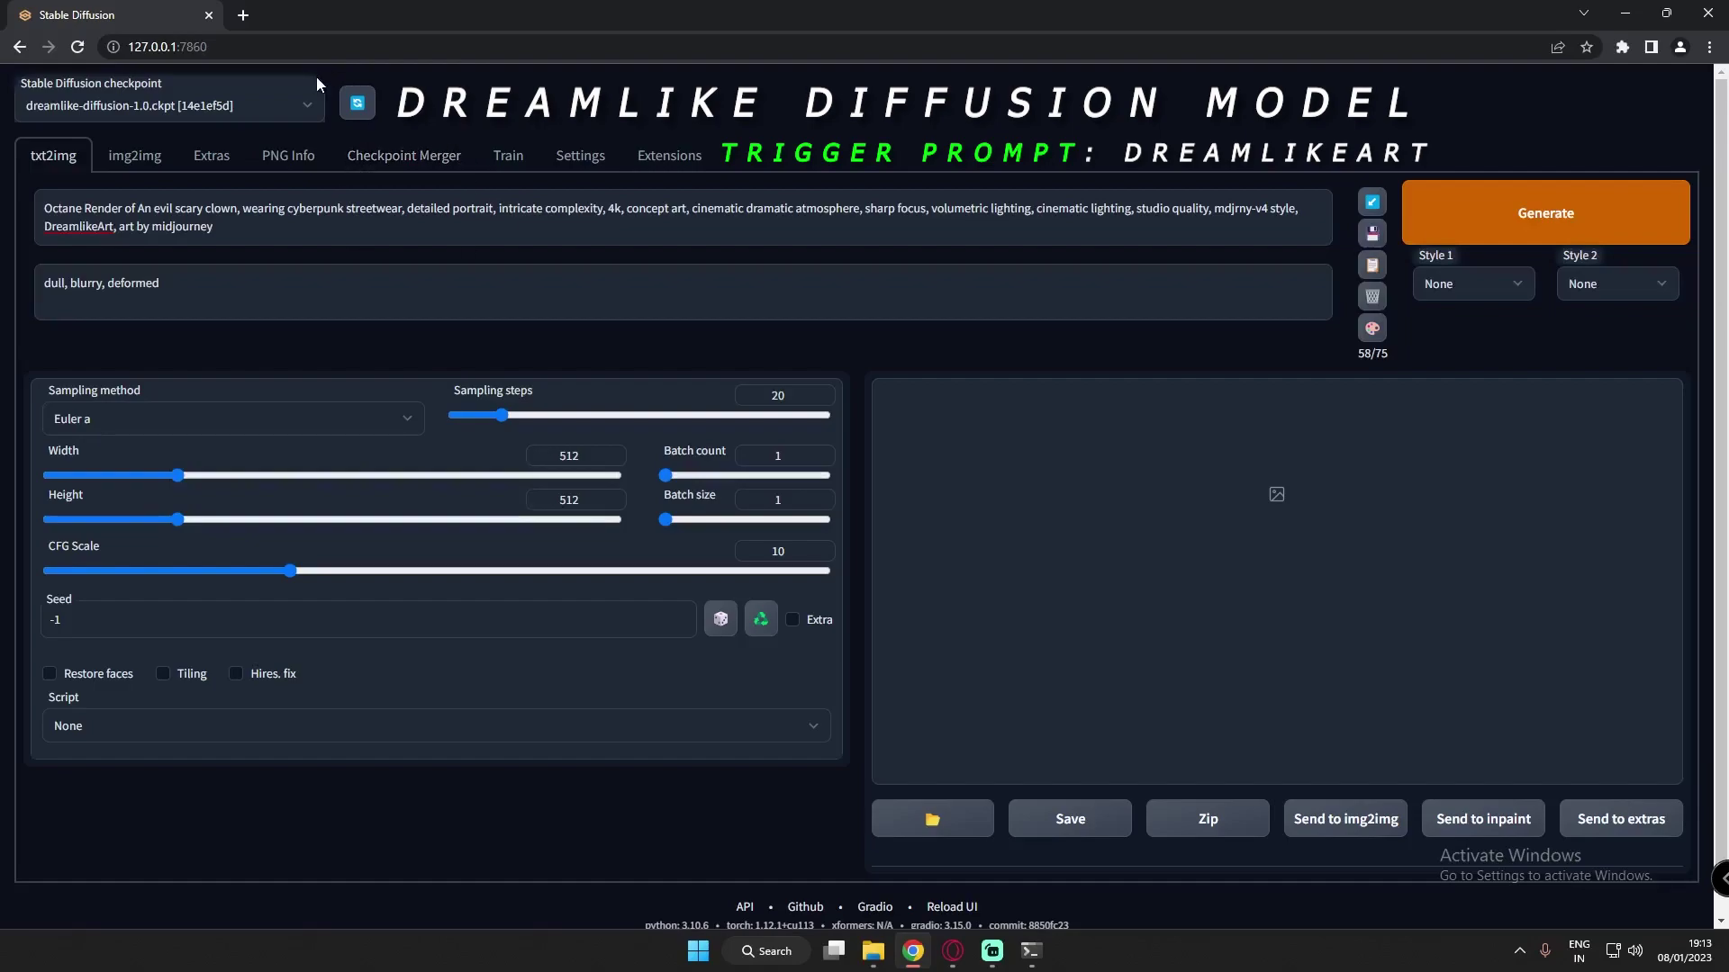
left_click(306, 107)
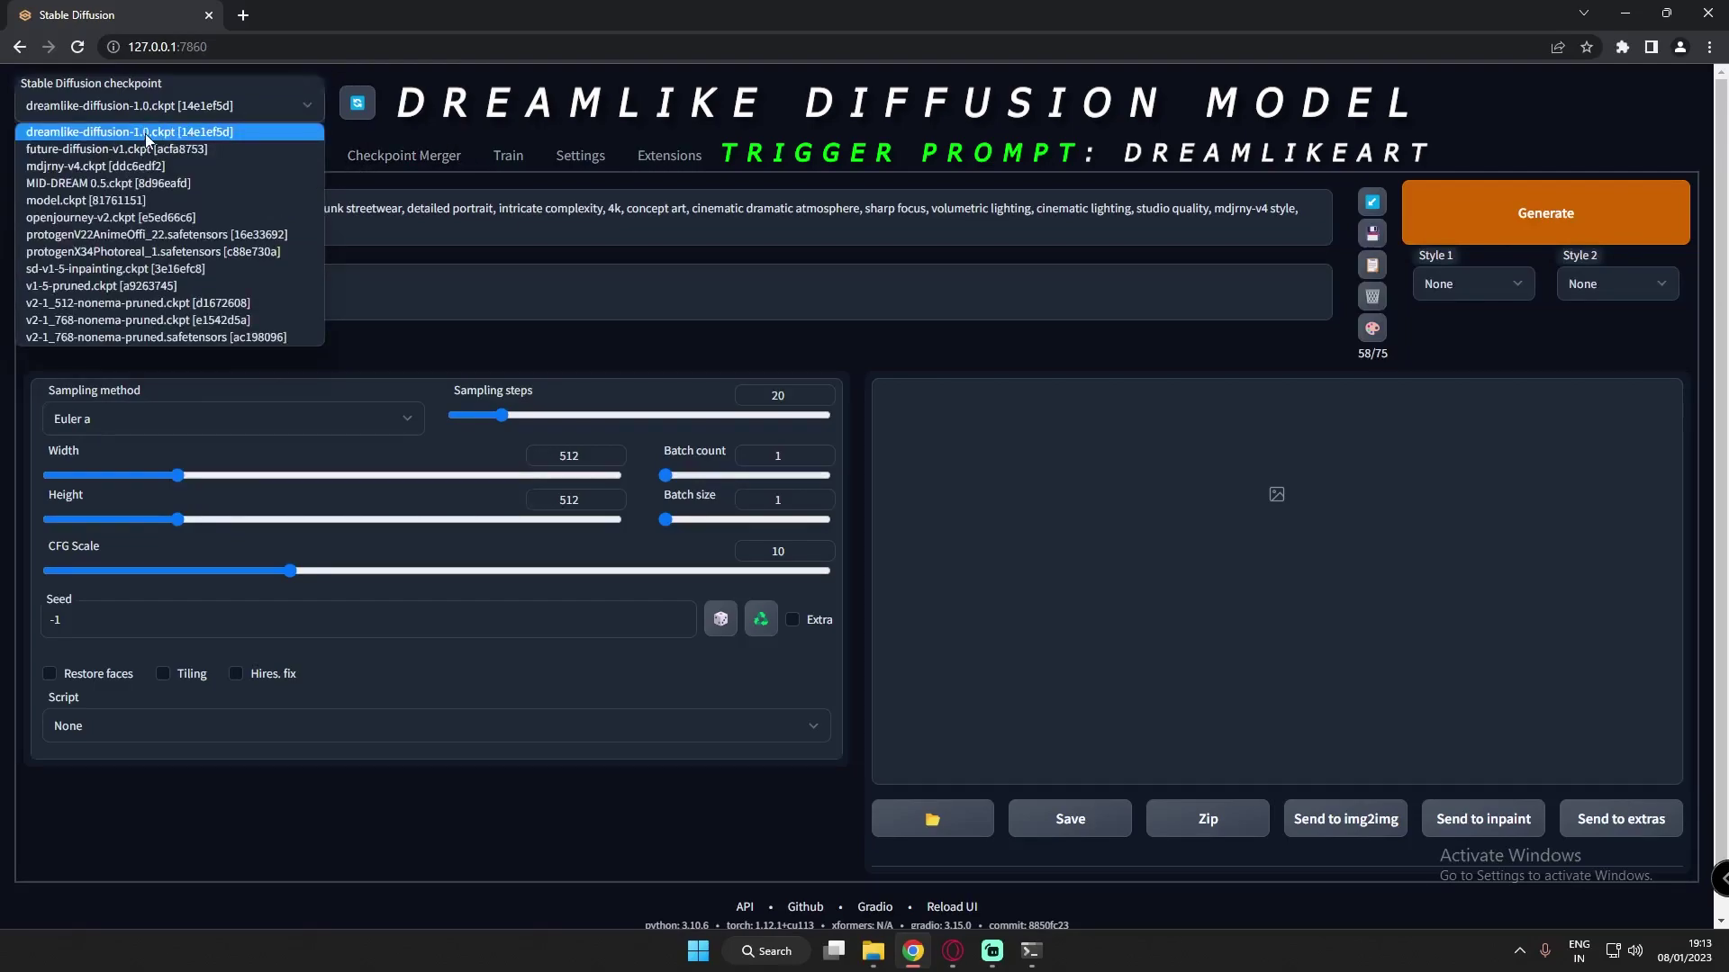
left_click(663, 117)
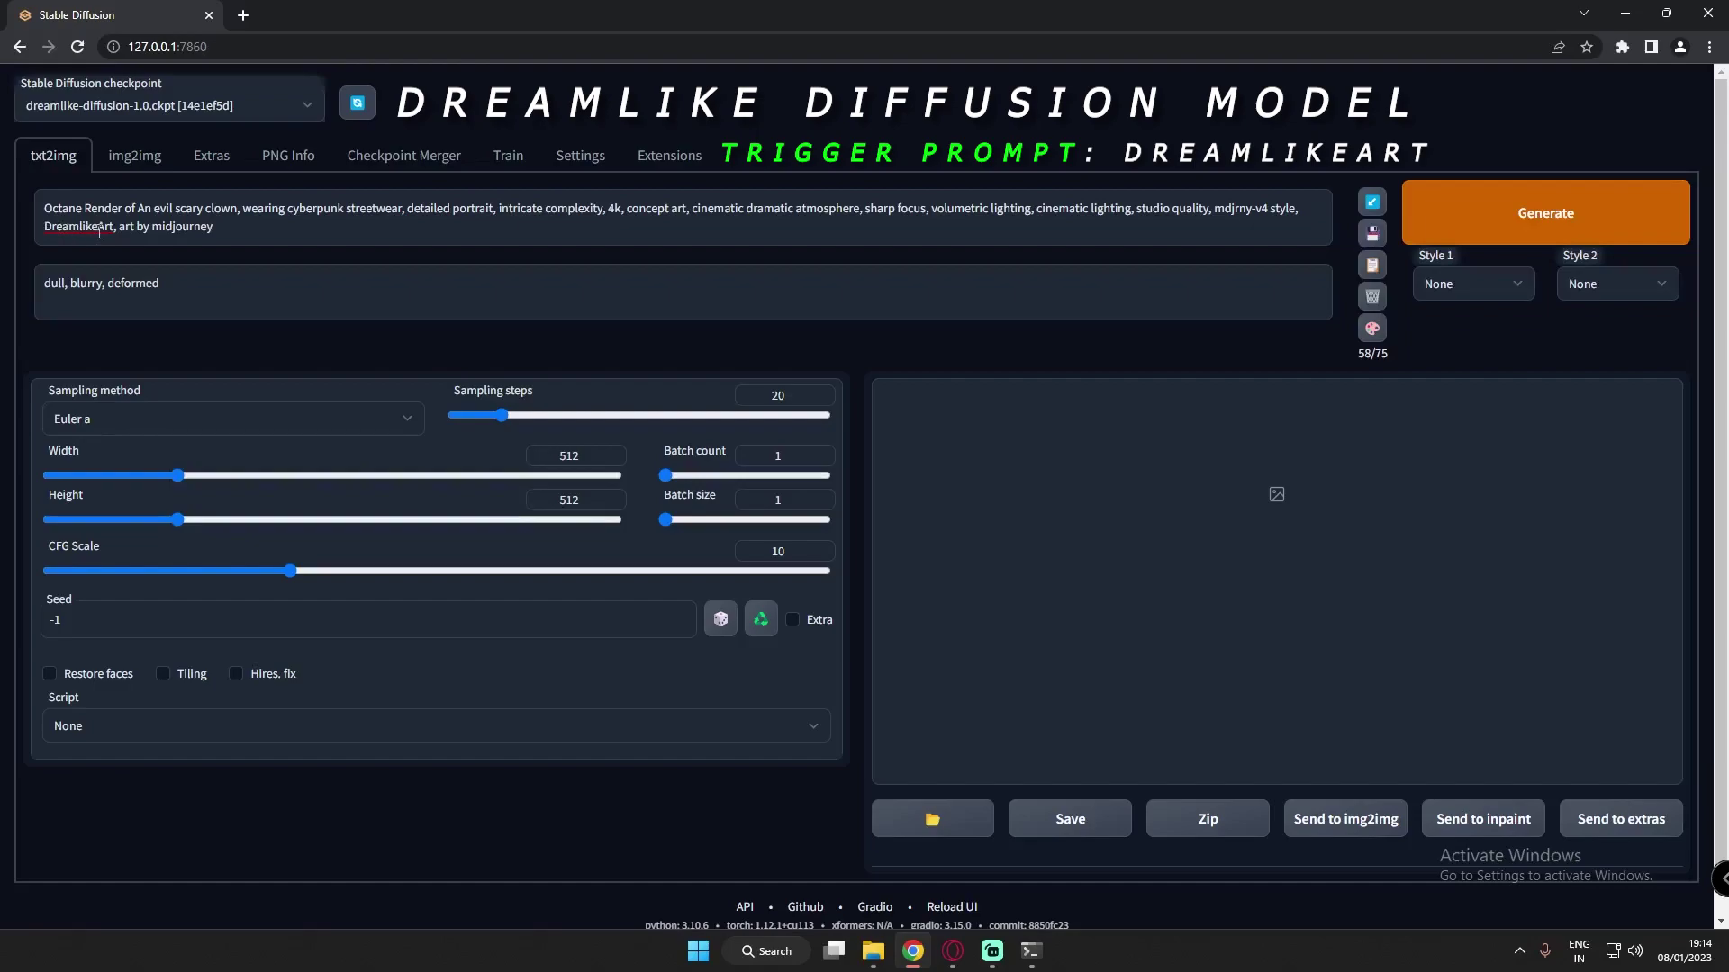
Step: Remove 'art by midjourney' from the prompt so it ends at DreamlikeArt, and generate a clown portrait
left_click_drag(116, 233, 213, 229)
key("BackSpace")
key("BackSpace")
key("ctrl+Return")
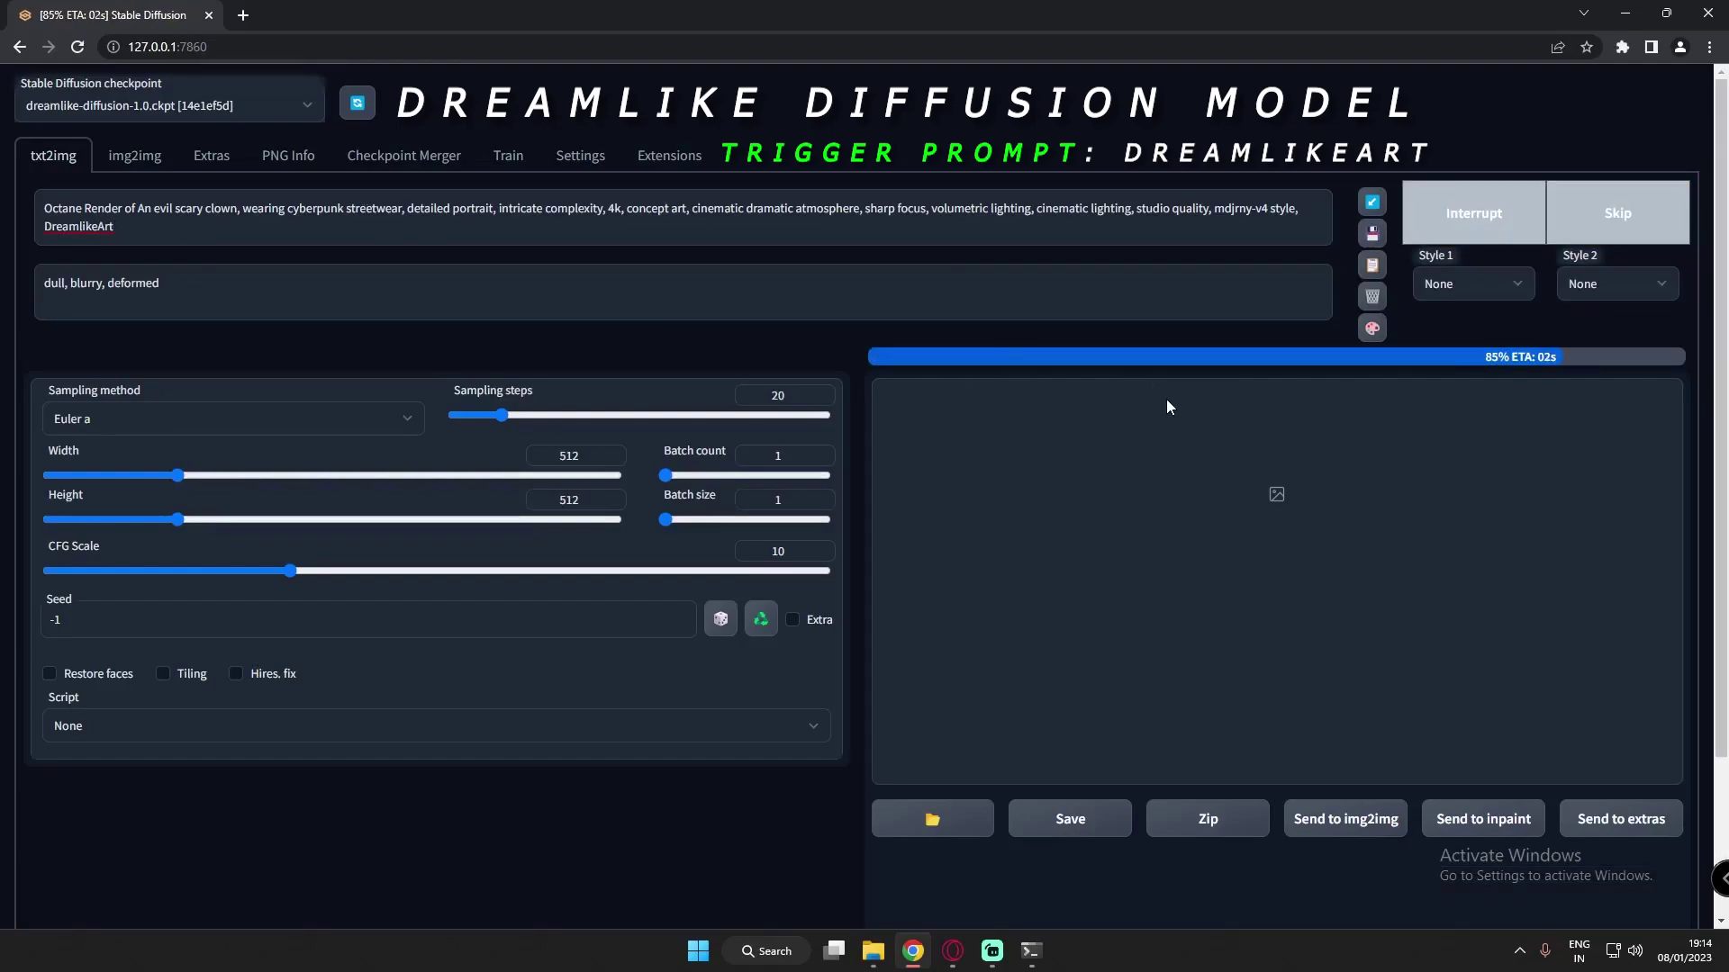
Step: Preview the result enlarged, generate more Dreamlike clown portraits, then stop the run
left_click(1027, 513)
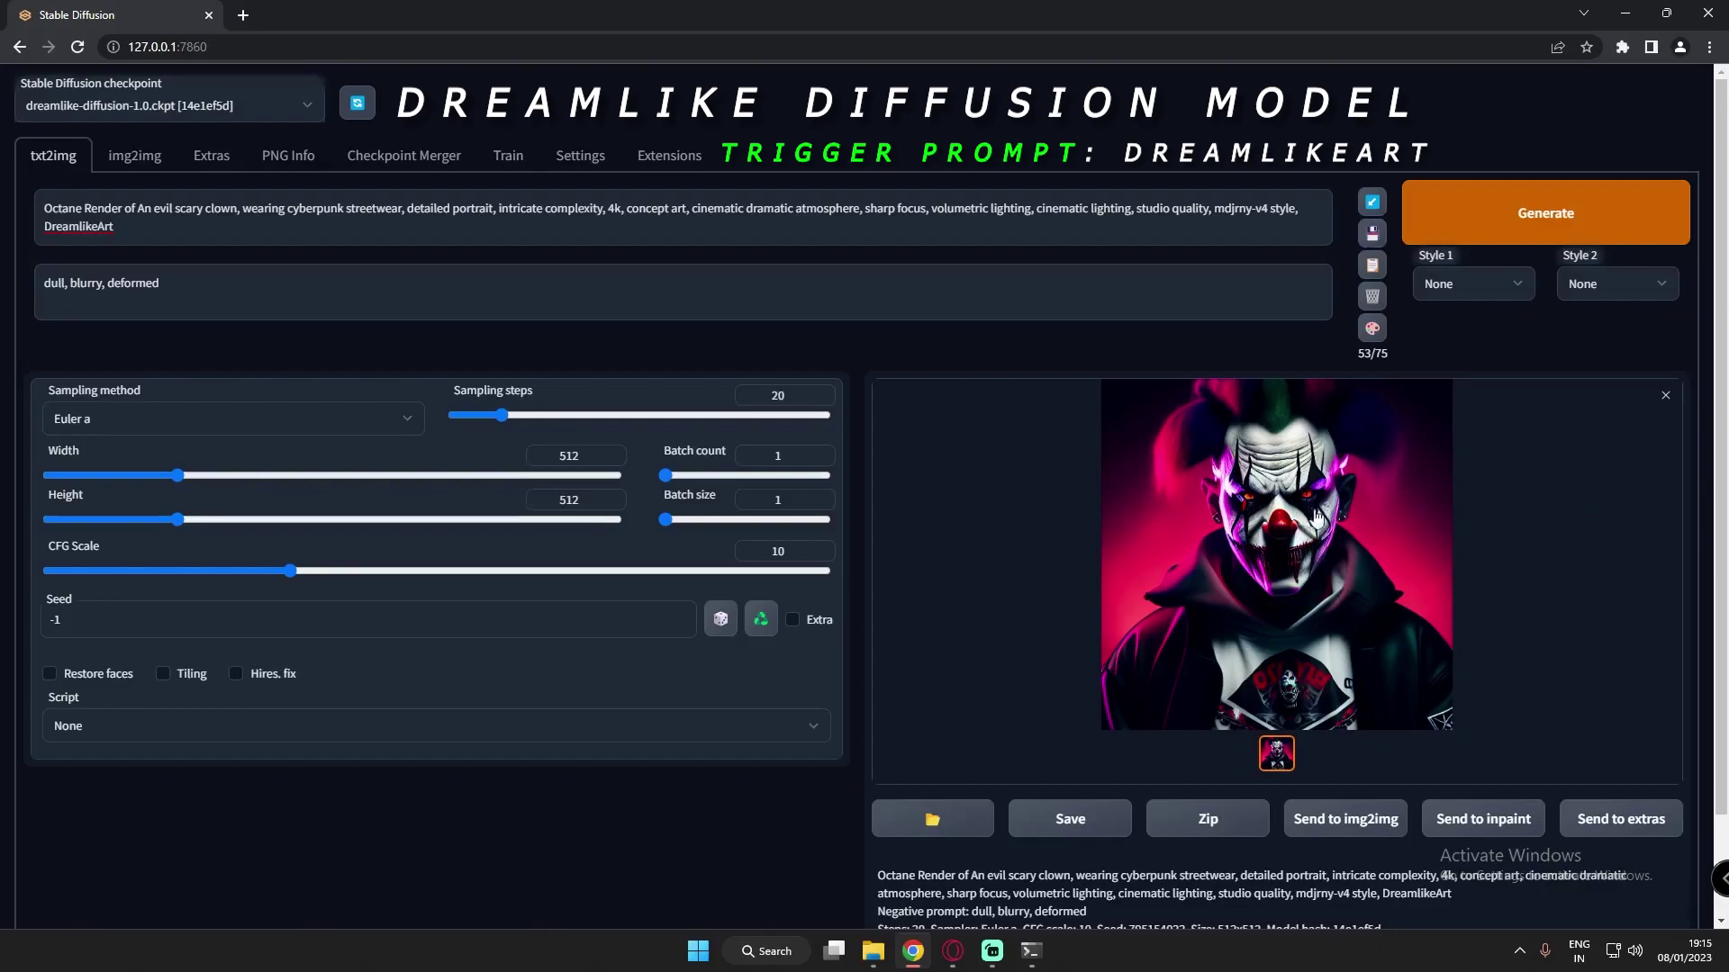
key("ctrl+Return")
left_click(1521, 235)
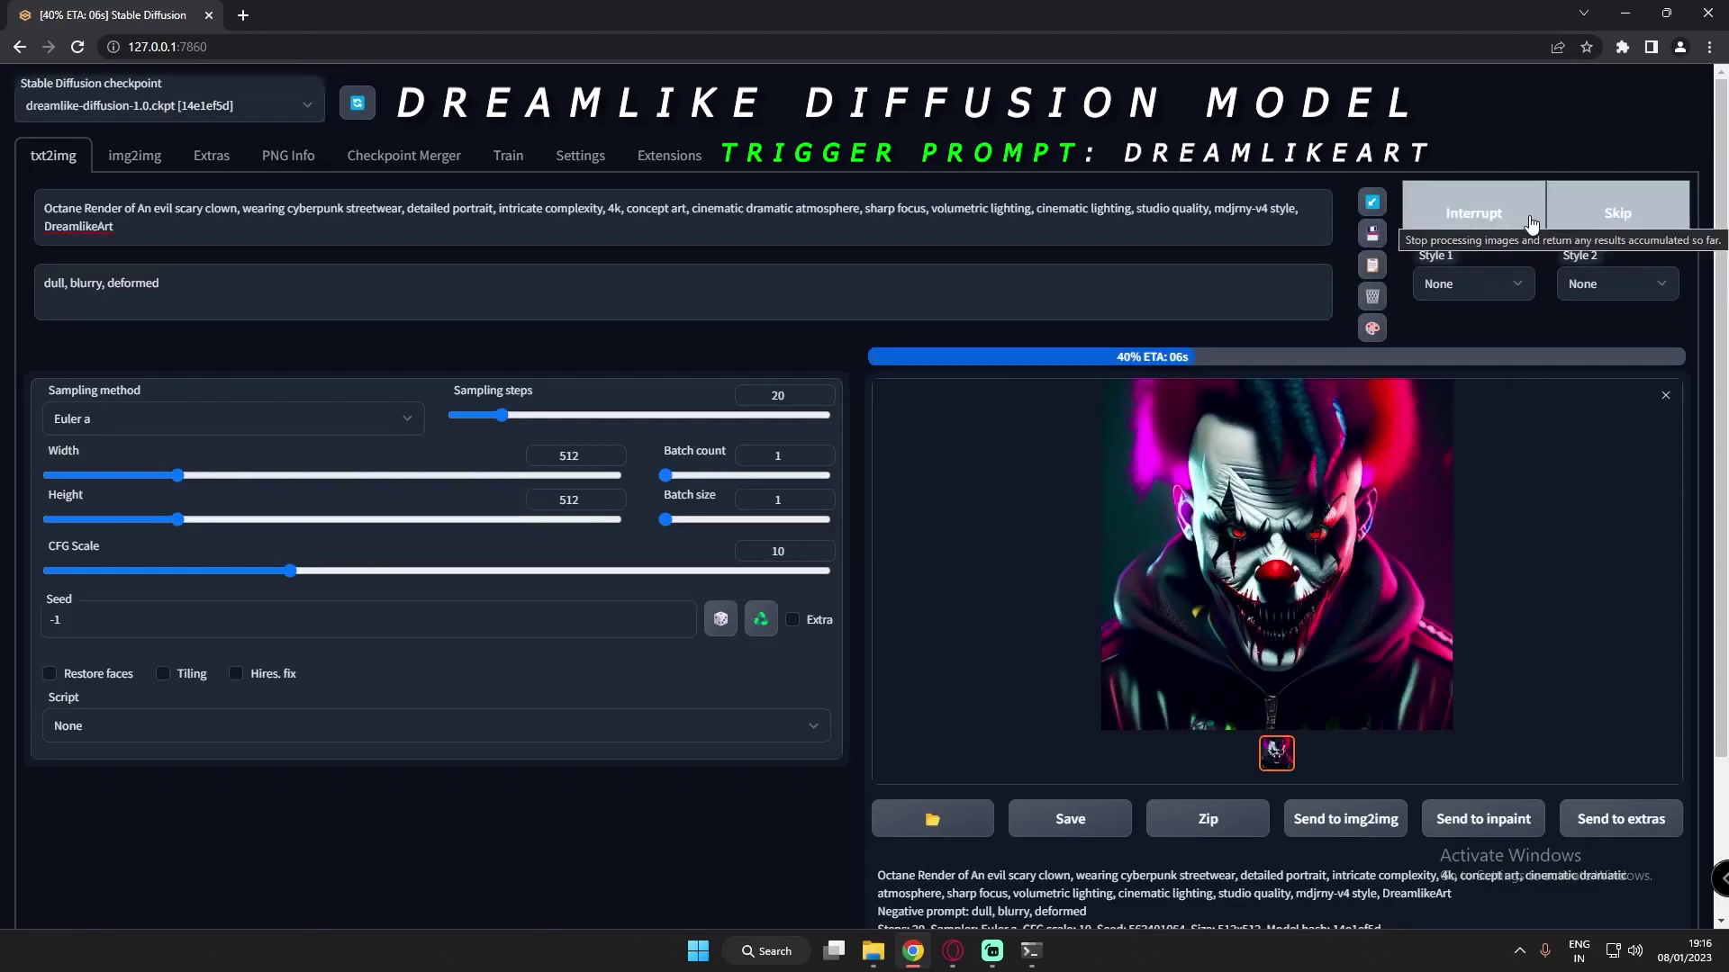
left_click(1530, 222)
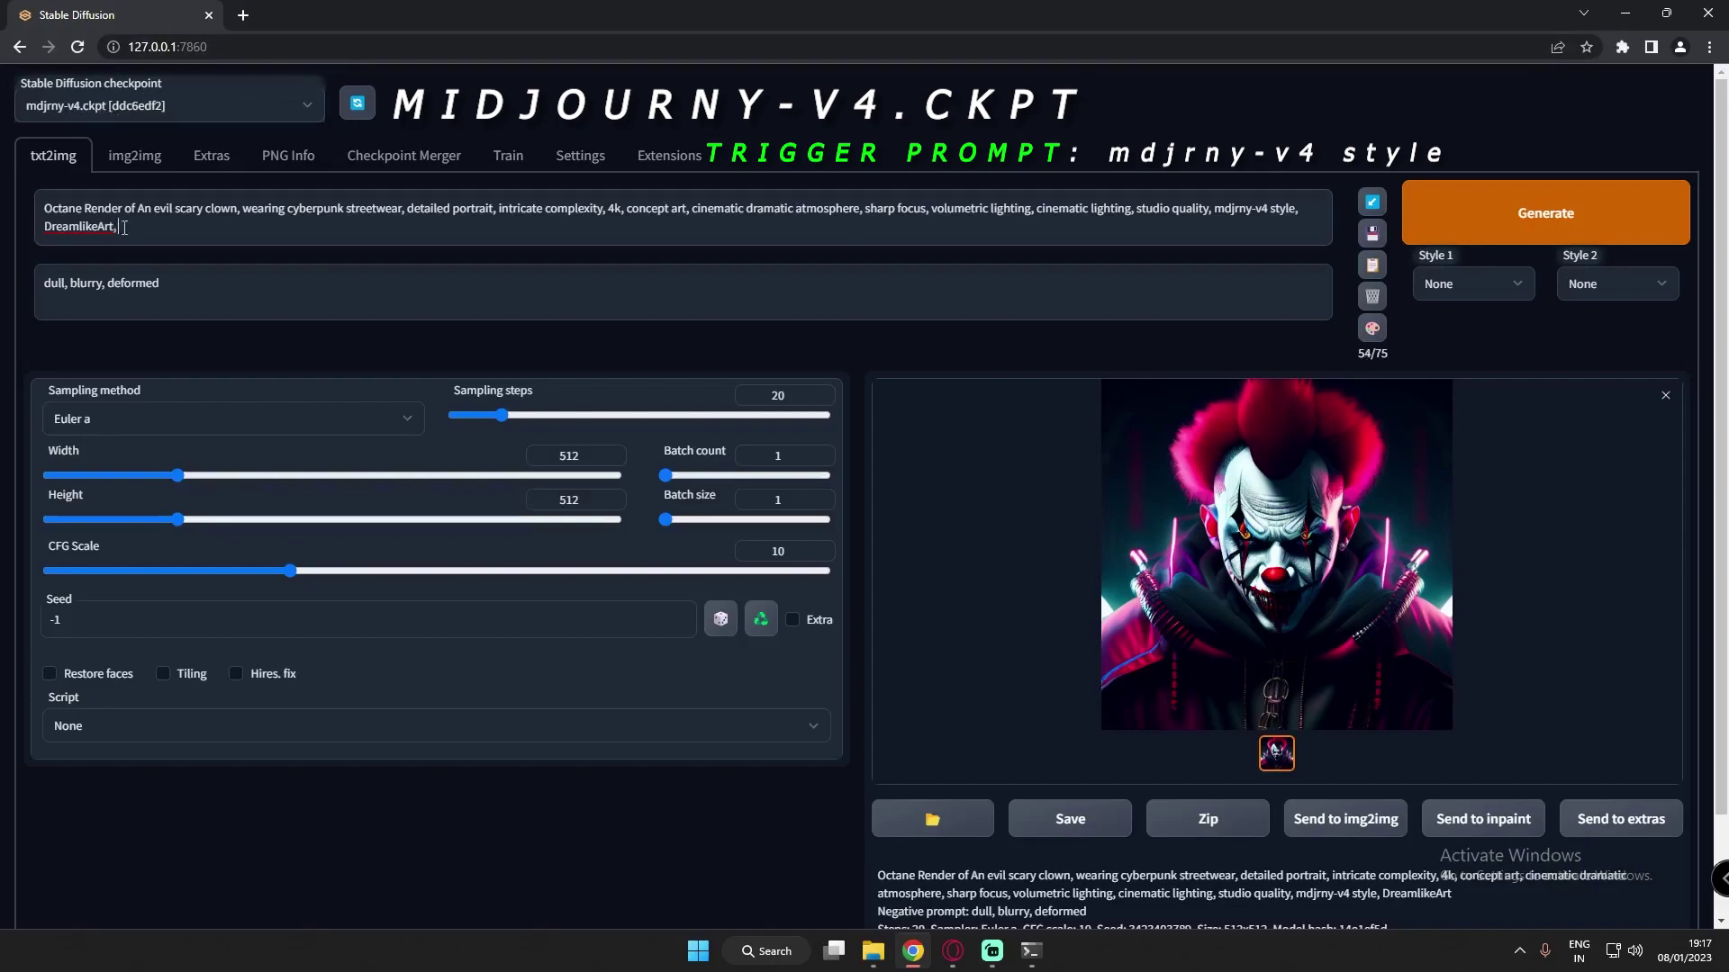
Step: Append 'mdjrny-v4 style' to the prompt and generate several Midjourney-v4 clown portraits
type("mdjrny-v4 style")
key("ctrl+Return")
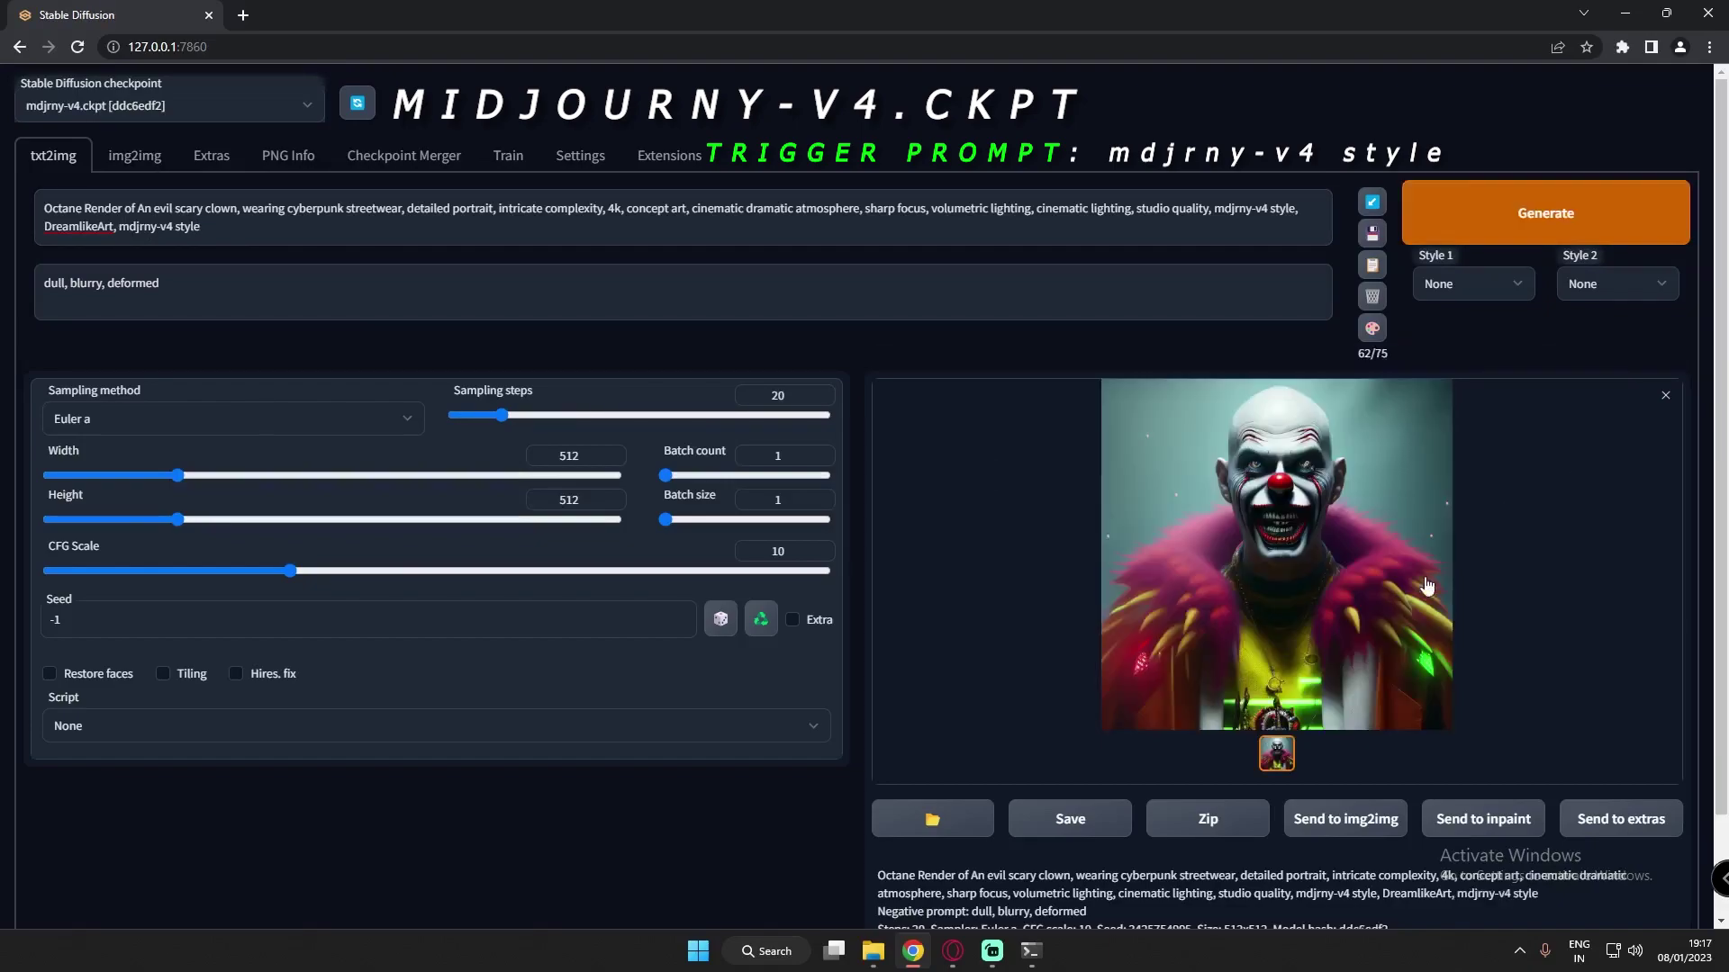
left_click(1486, 230)
left_click(1502, 225)
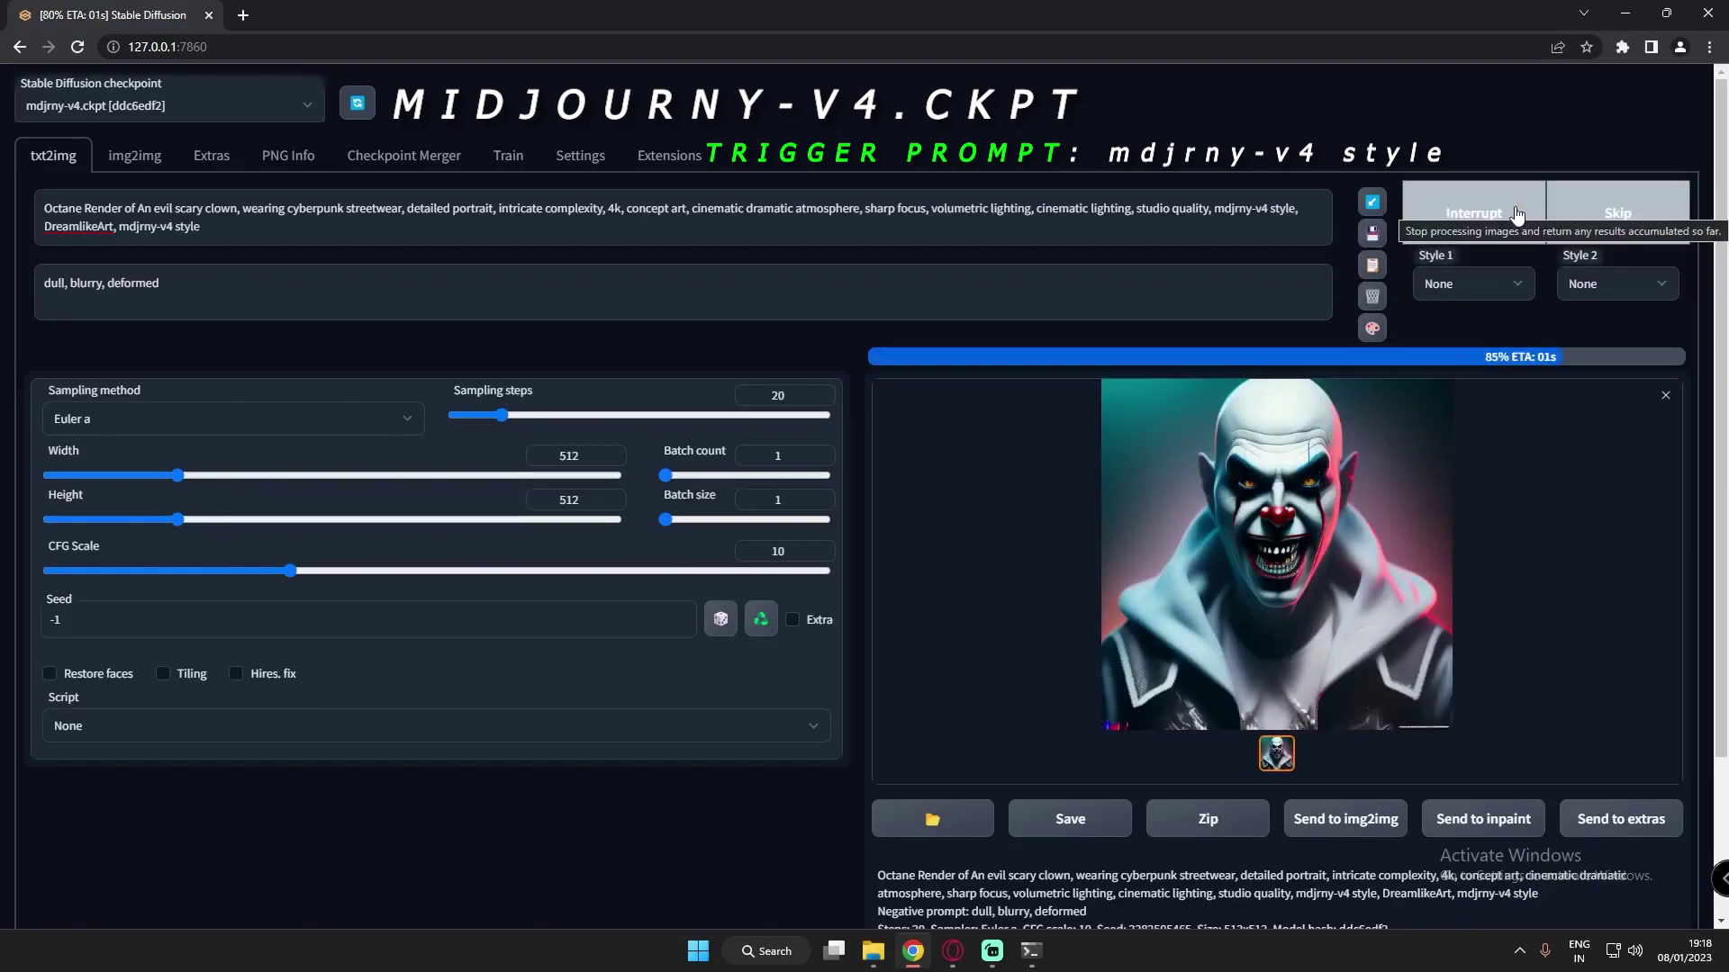
left_click(1517, 216)
Step: Generate several hooded, horned clown portraits with the openjourney-v2 checkpoint
left_click(1517, 214)
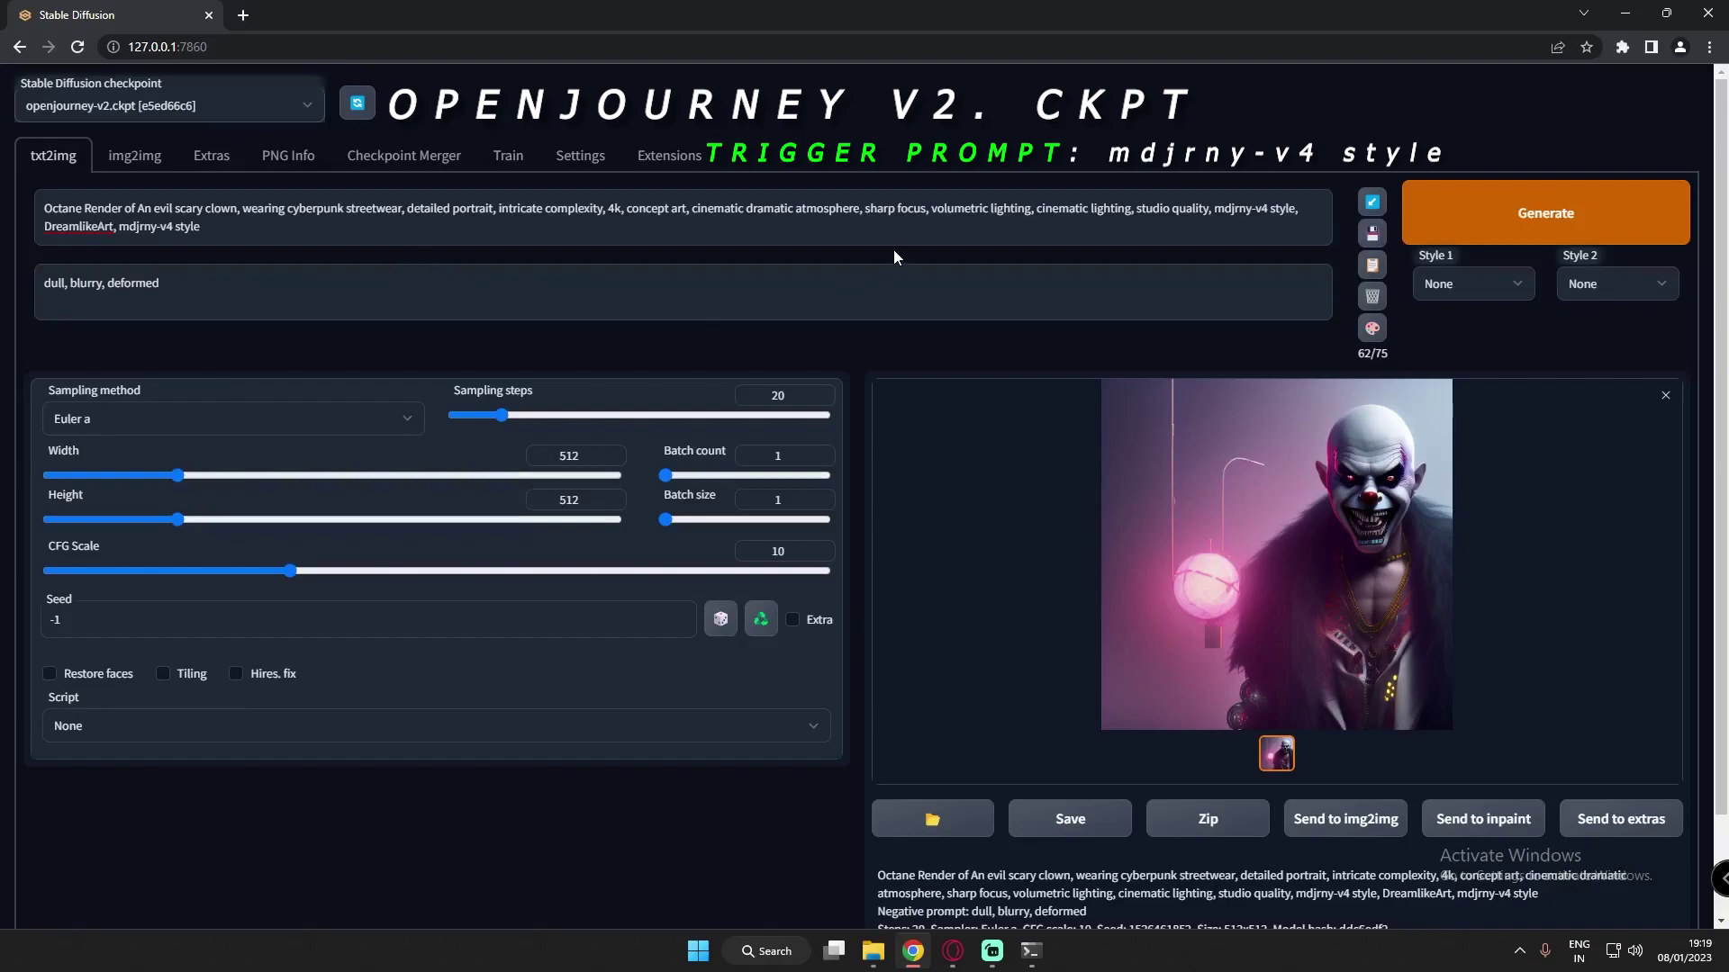
left_click(1531, 212)
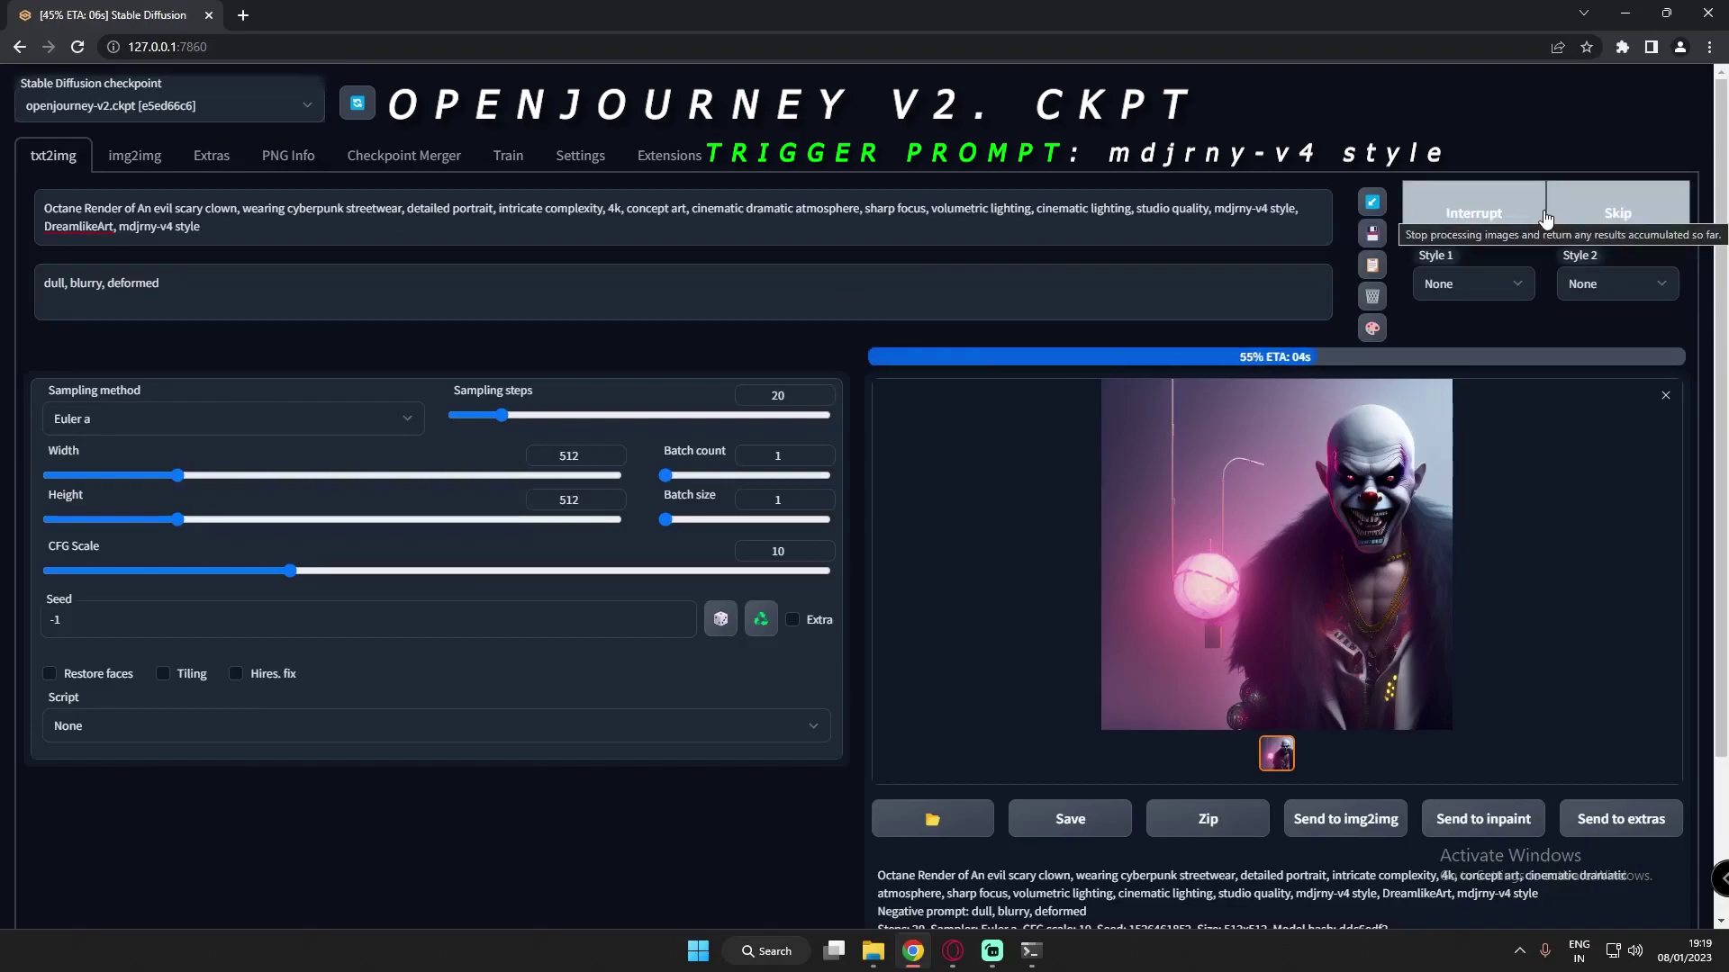
left_click(1521, 212)
left_click(1535, 214)
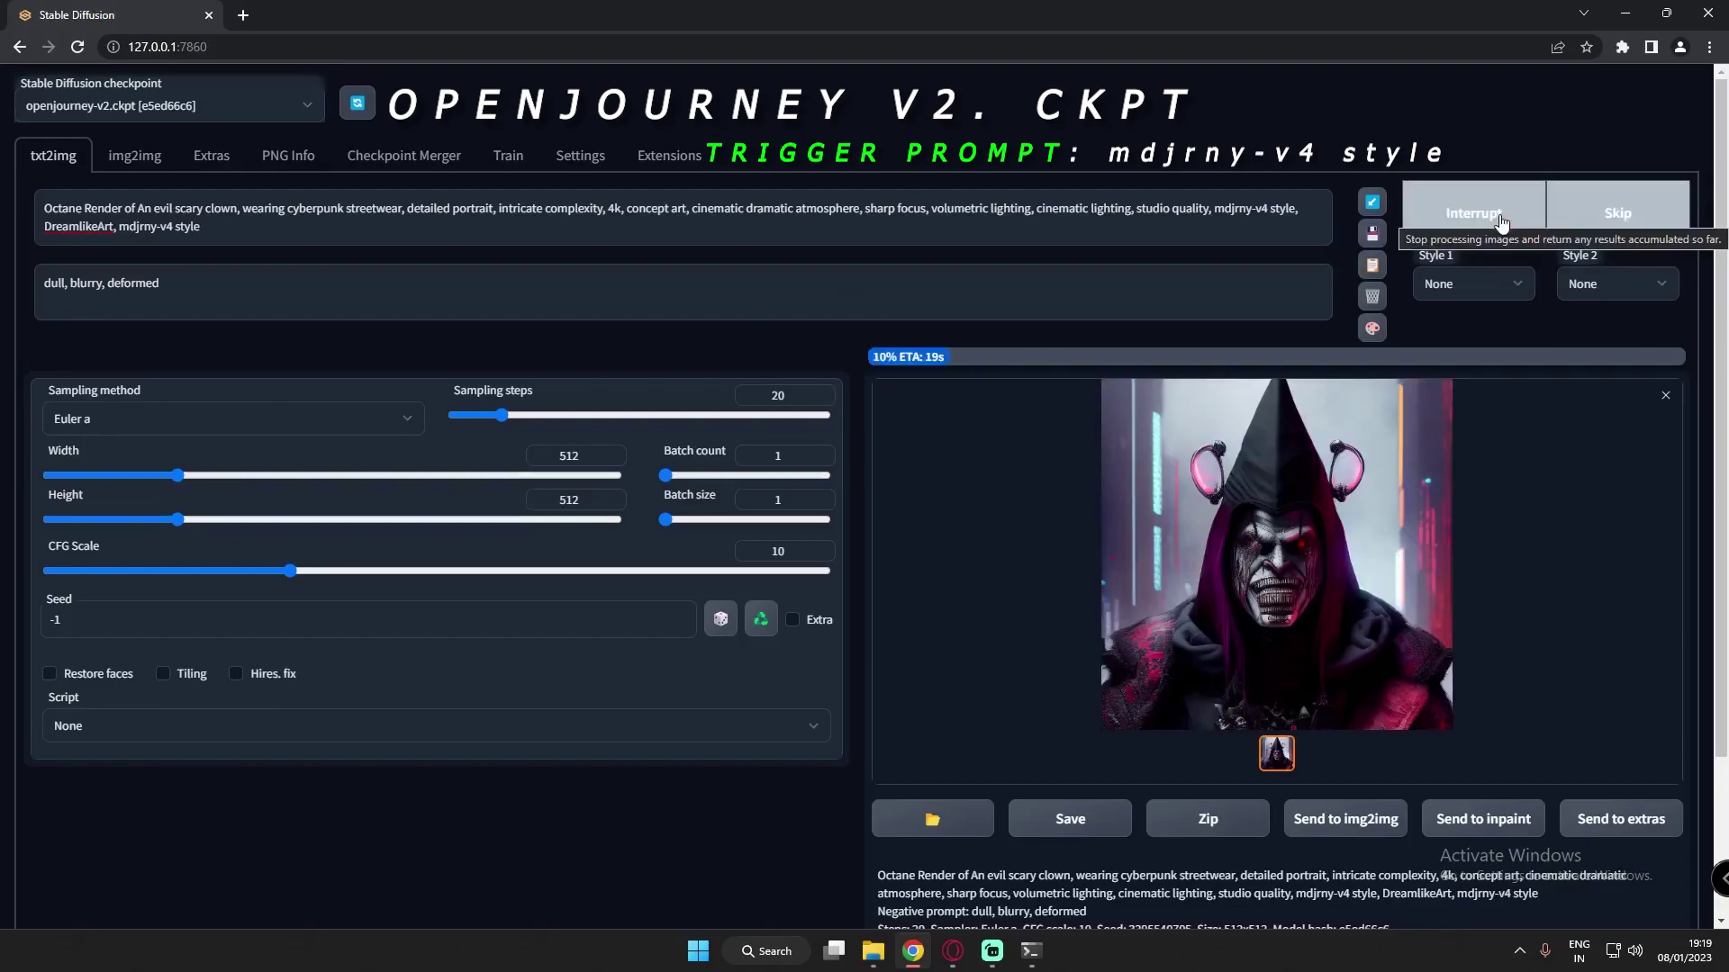
Step: Generate a few more Openjourney portraits, then browse the txt2img-images output folder in File Explorer
left_click(1555, 219)
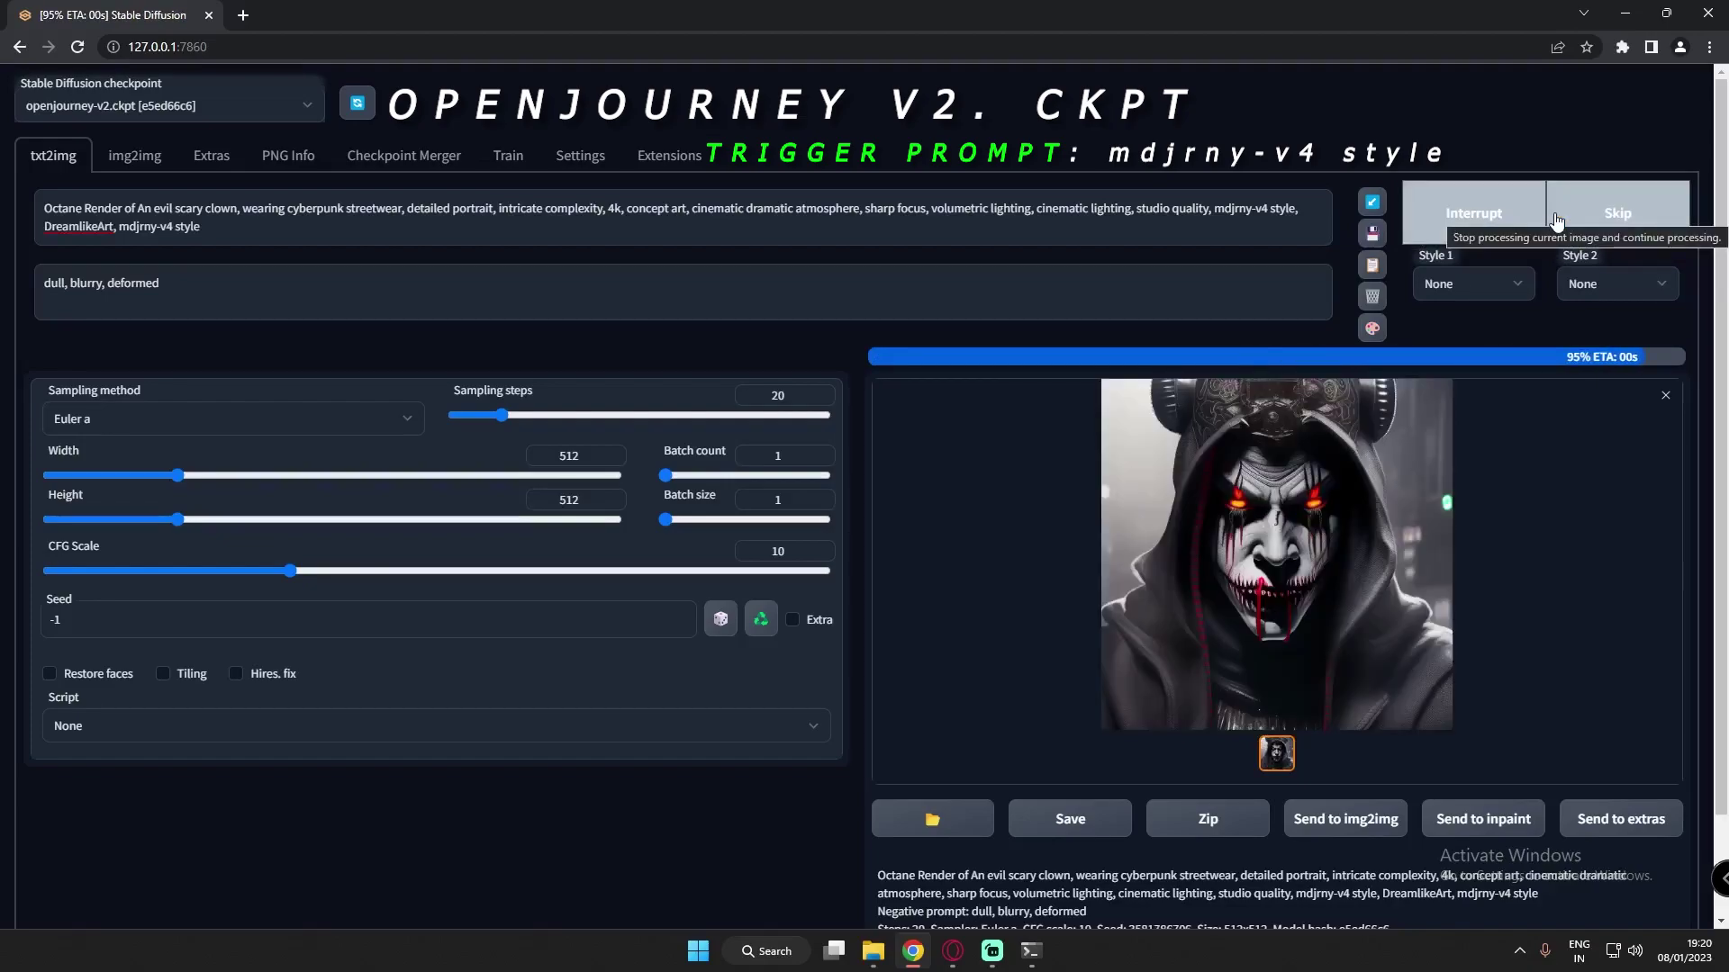
left_click(1554, 219)
left_click(1555, 218)
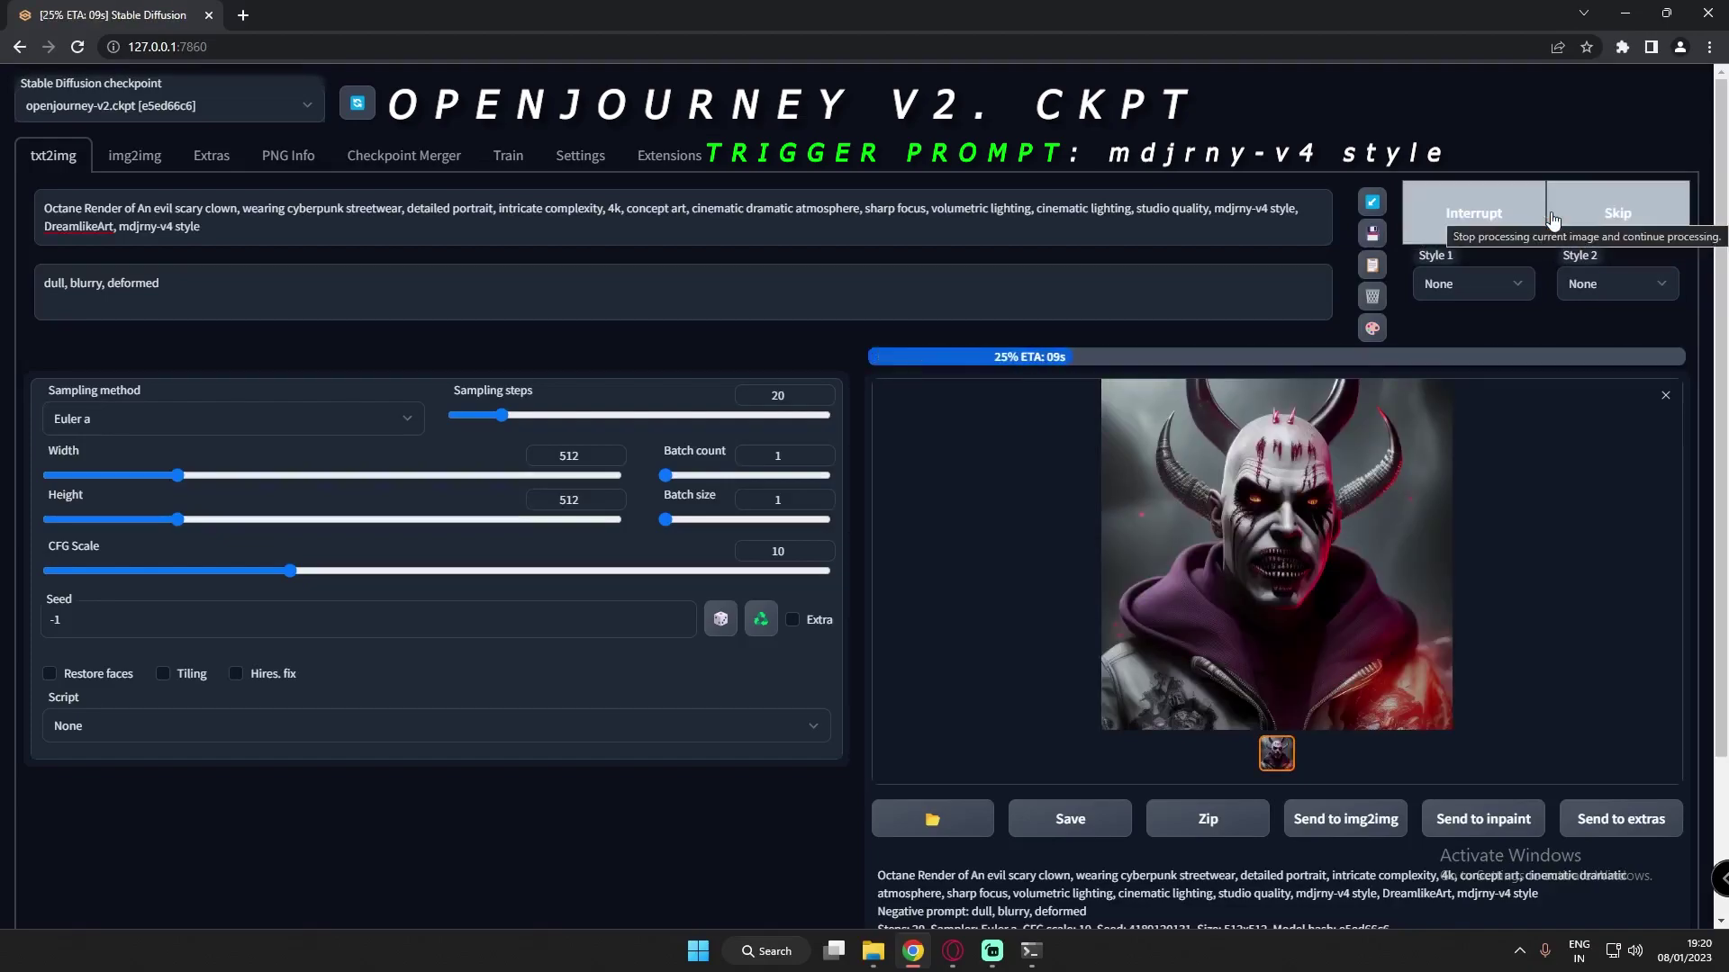
left_click(870, 950)
left_click(87, 487)
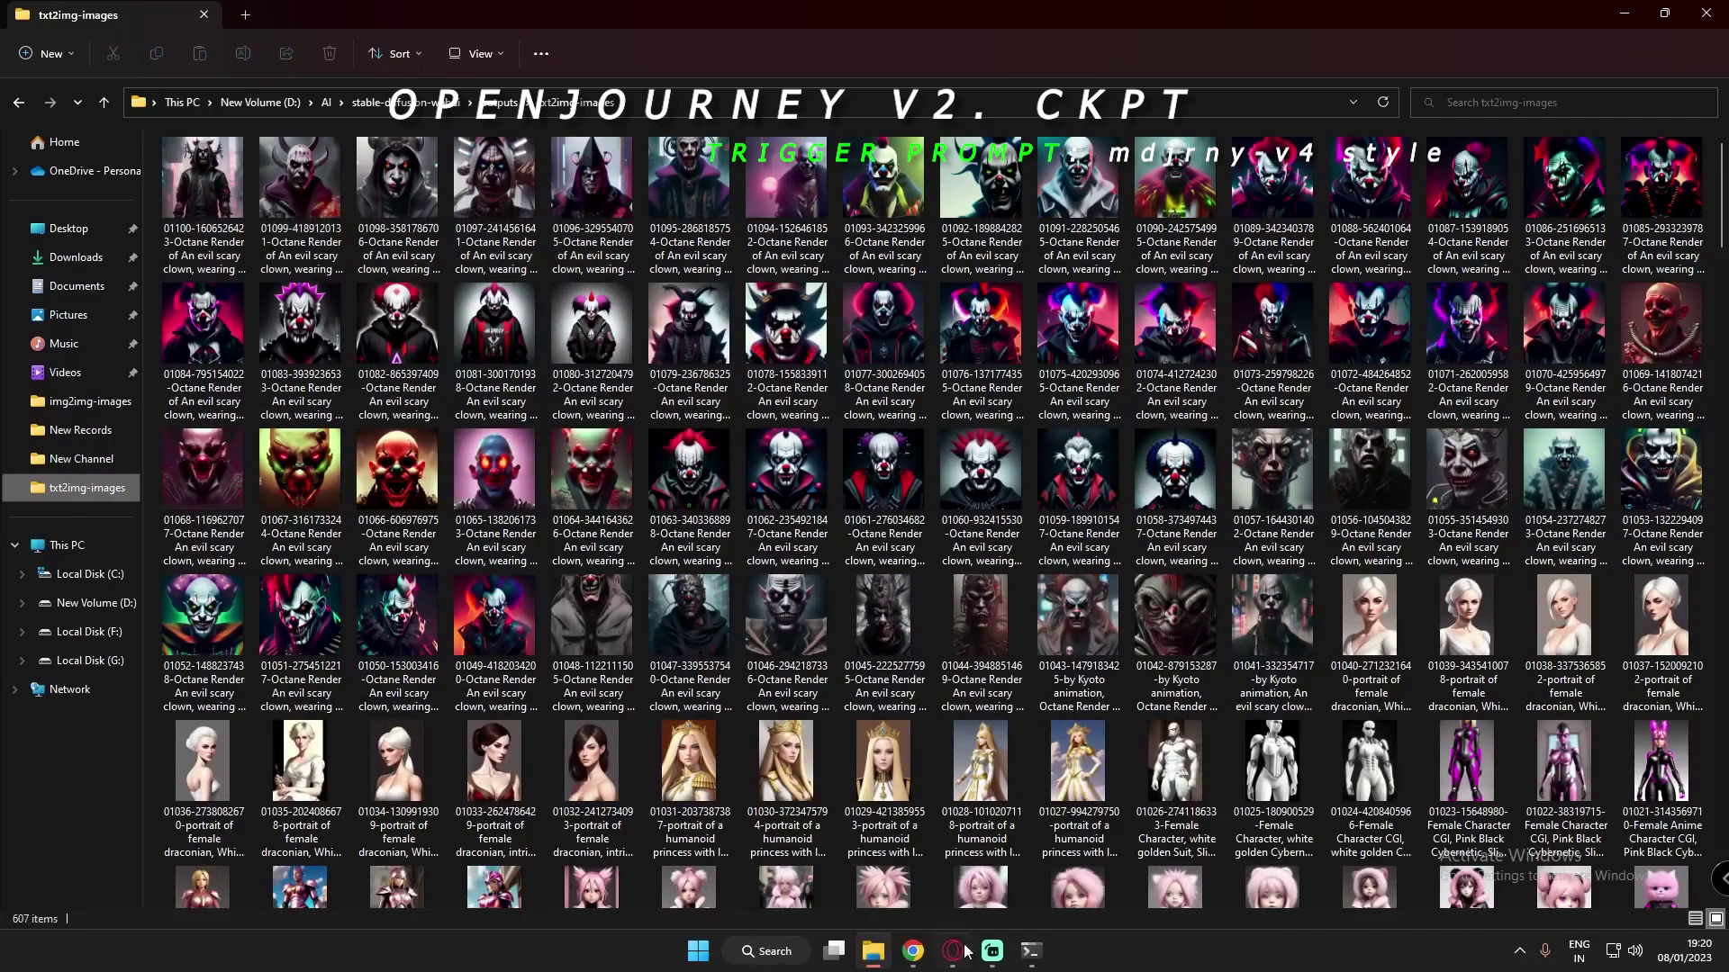
Step: Return from File Explorer to the web UI, now running protogenX34Photoreal_1
left_click(912, 951)
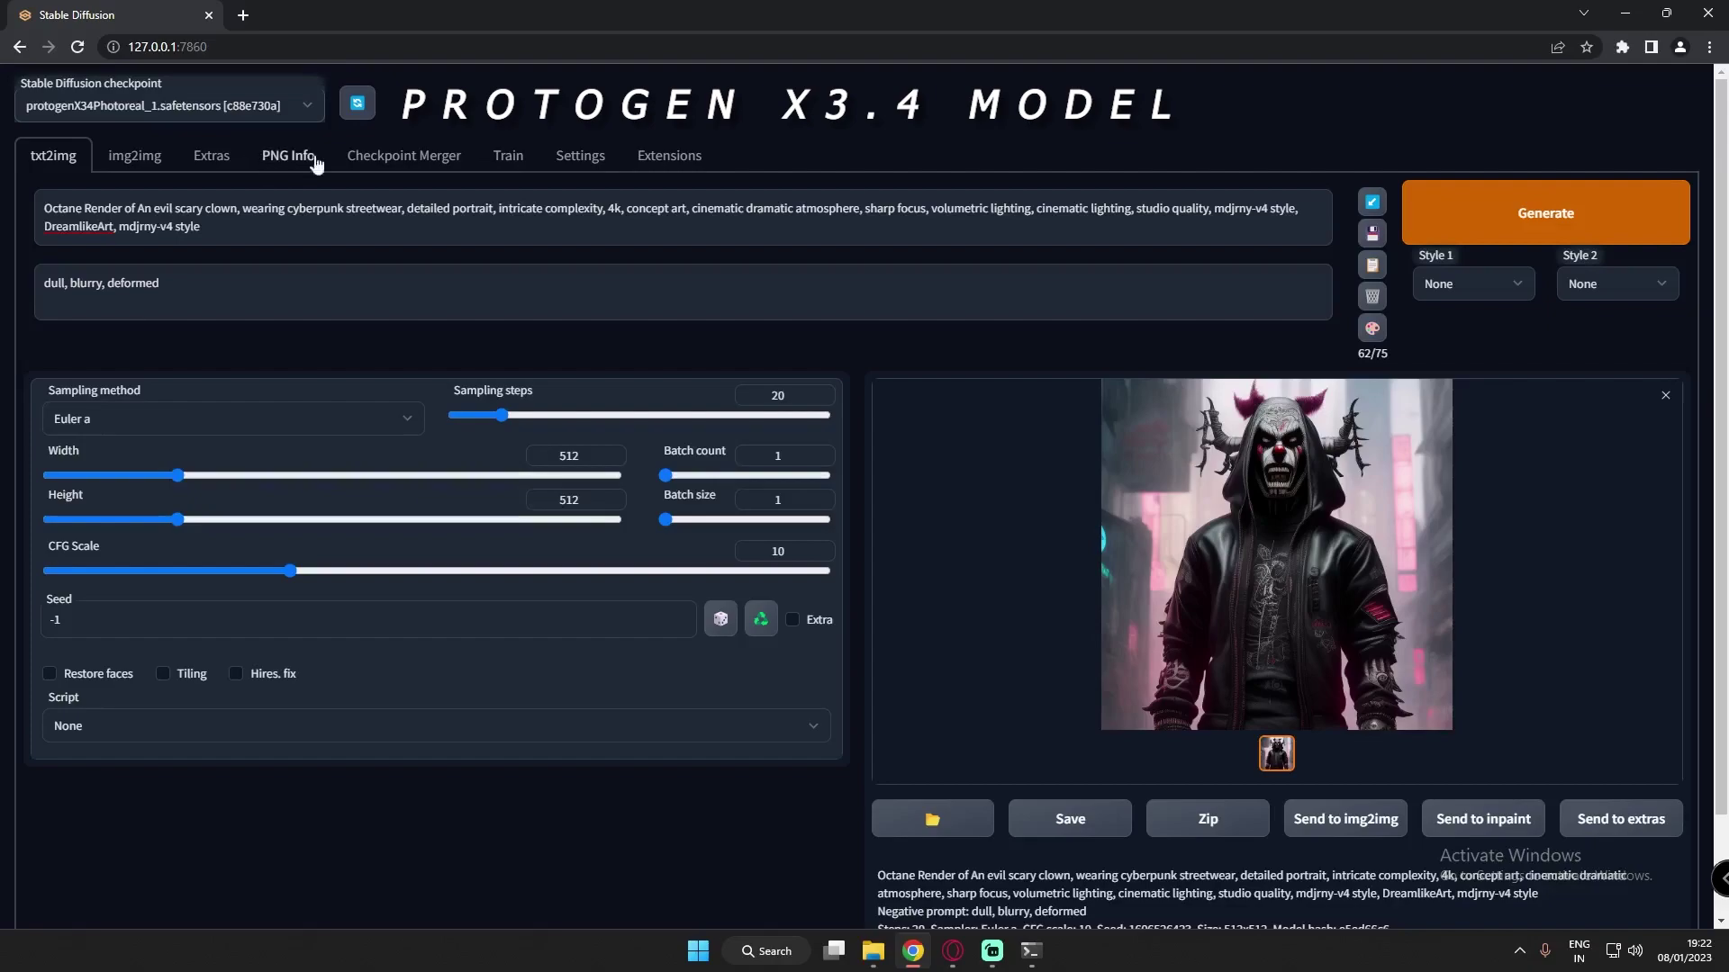
Step: Generate five Protogen X3.4 clown portraits, including a white-faced, red-eyed clown
left_click(1528, 222)
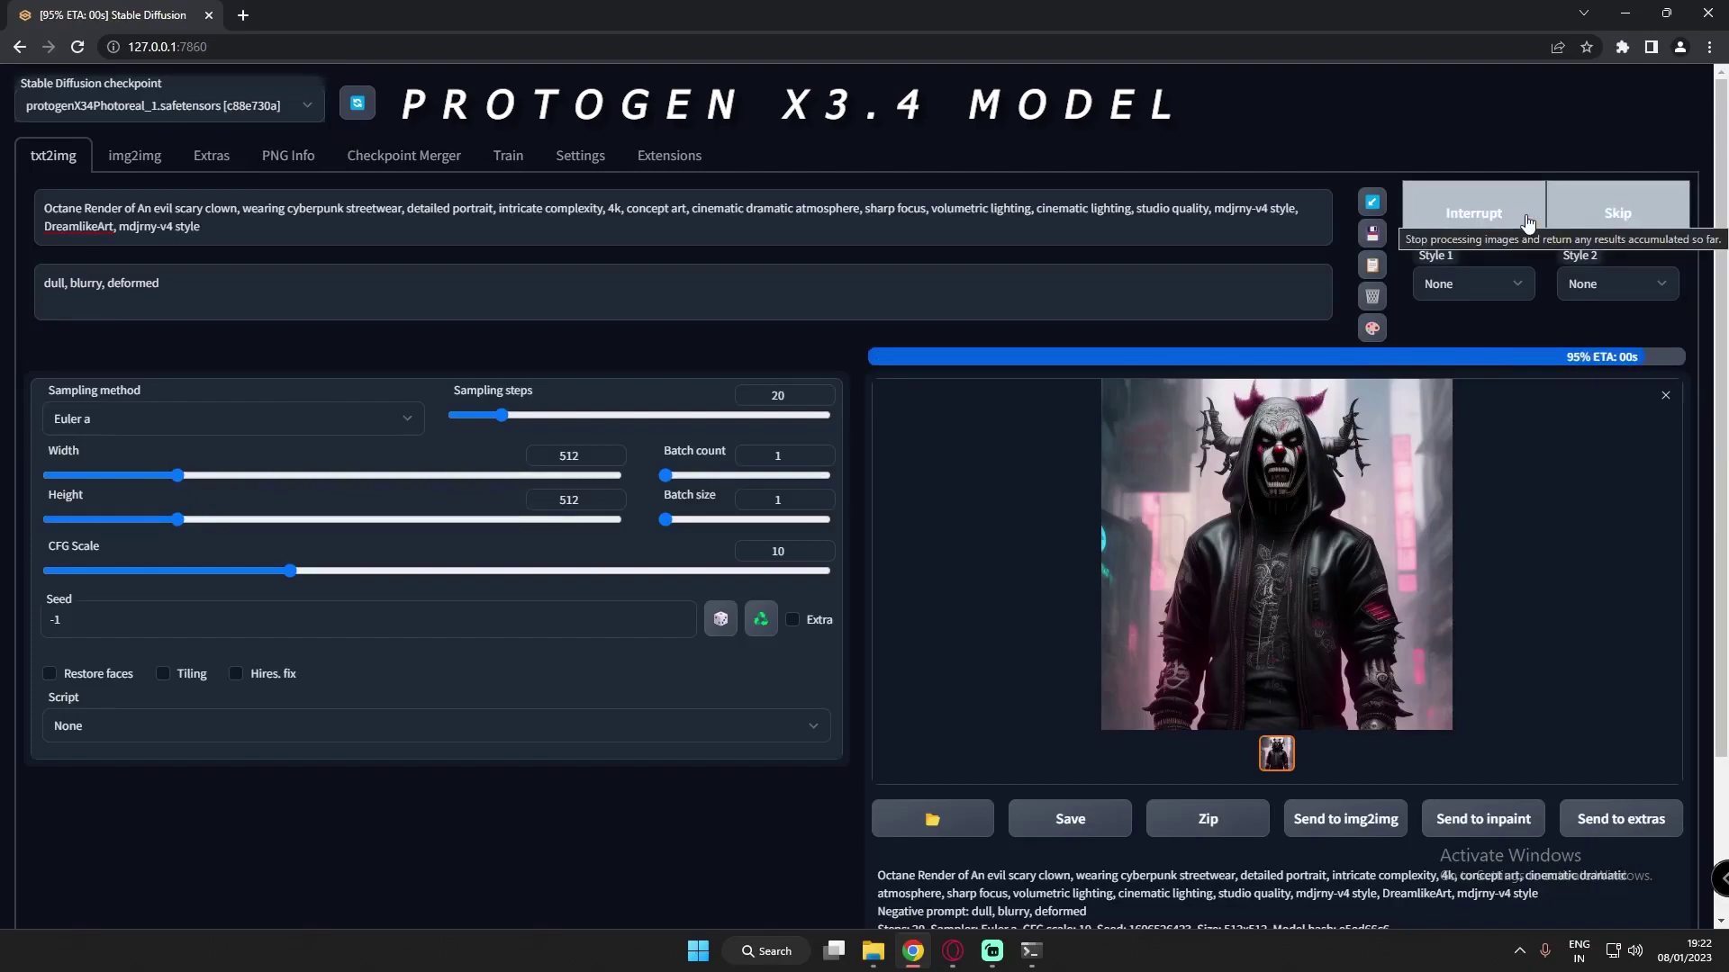
left_click(1452, 214)
left_click(1453, 213)
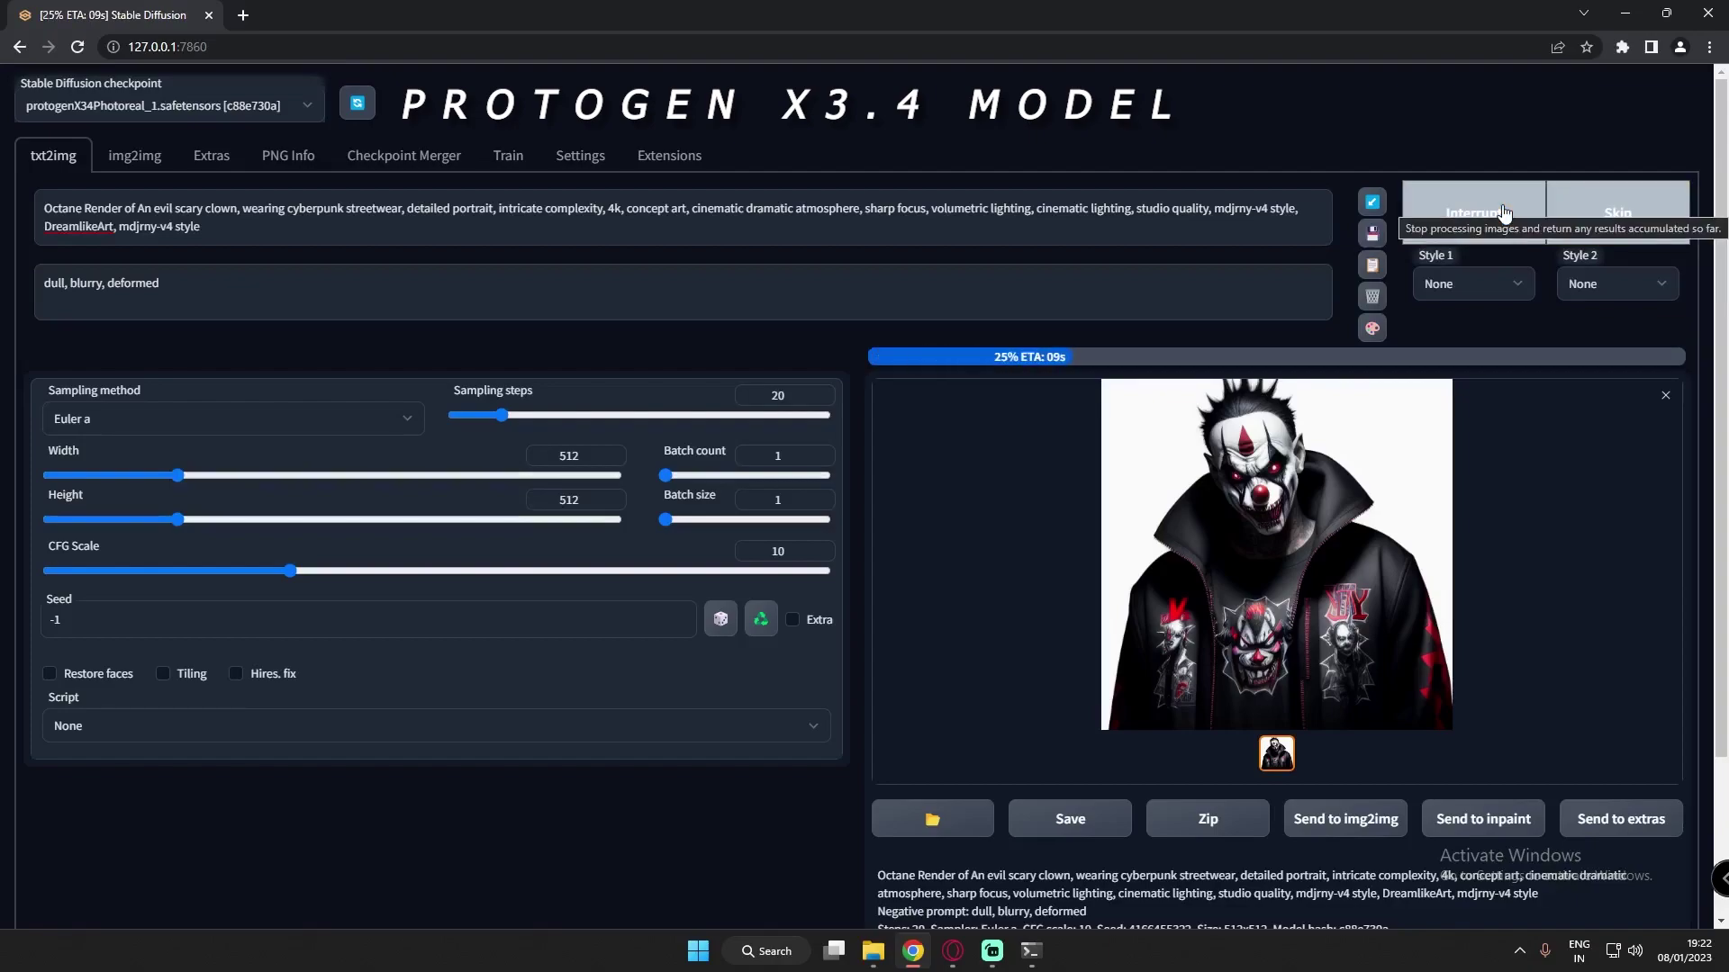
left_click(1516, 207)
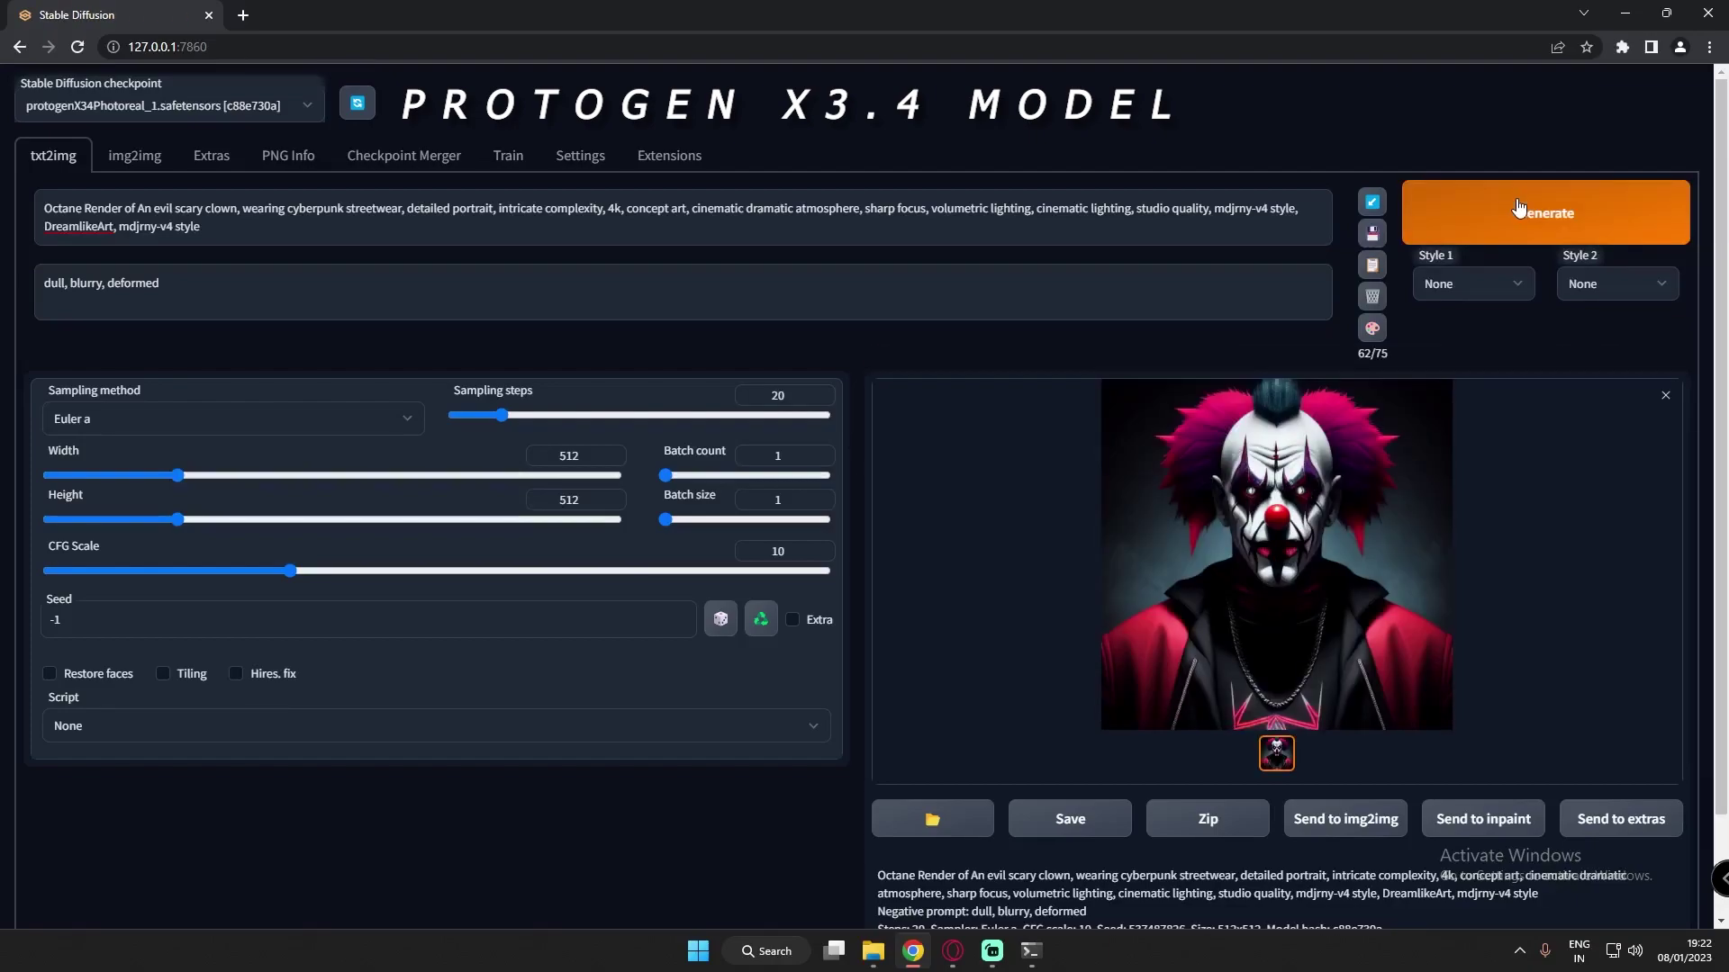
left_click(1518, 211)
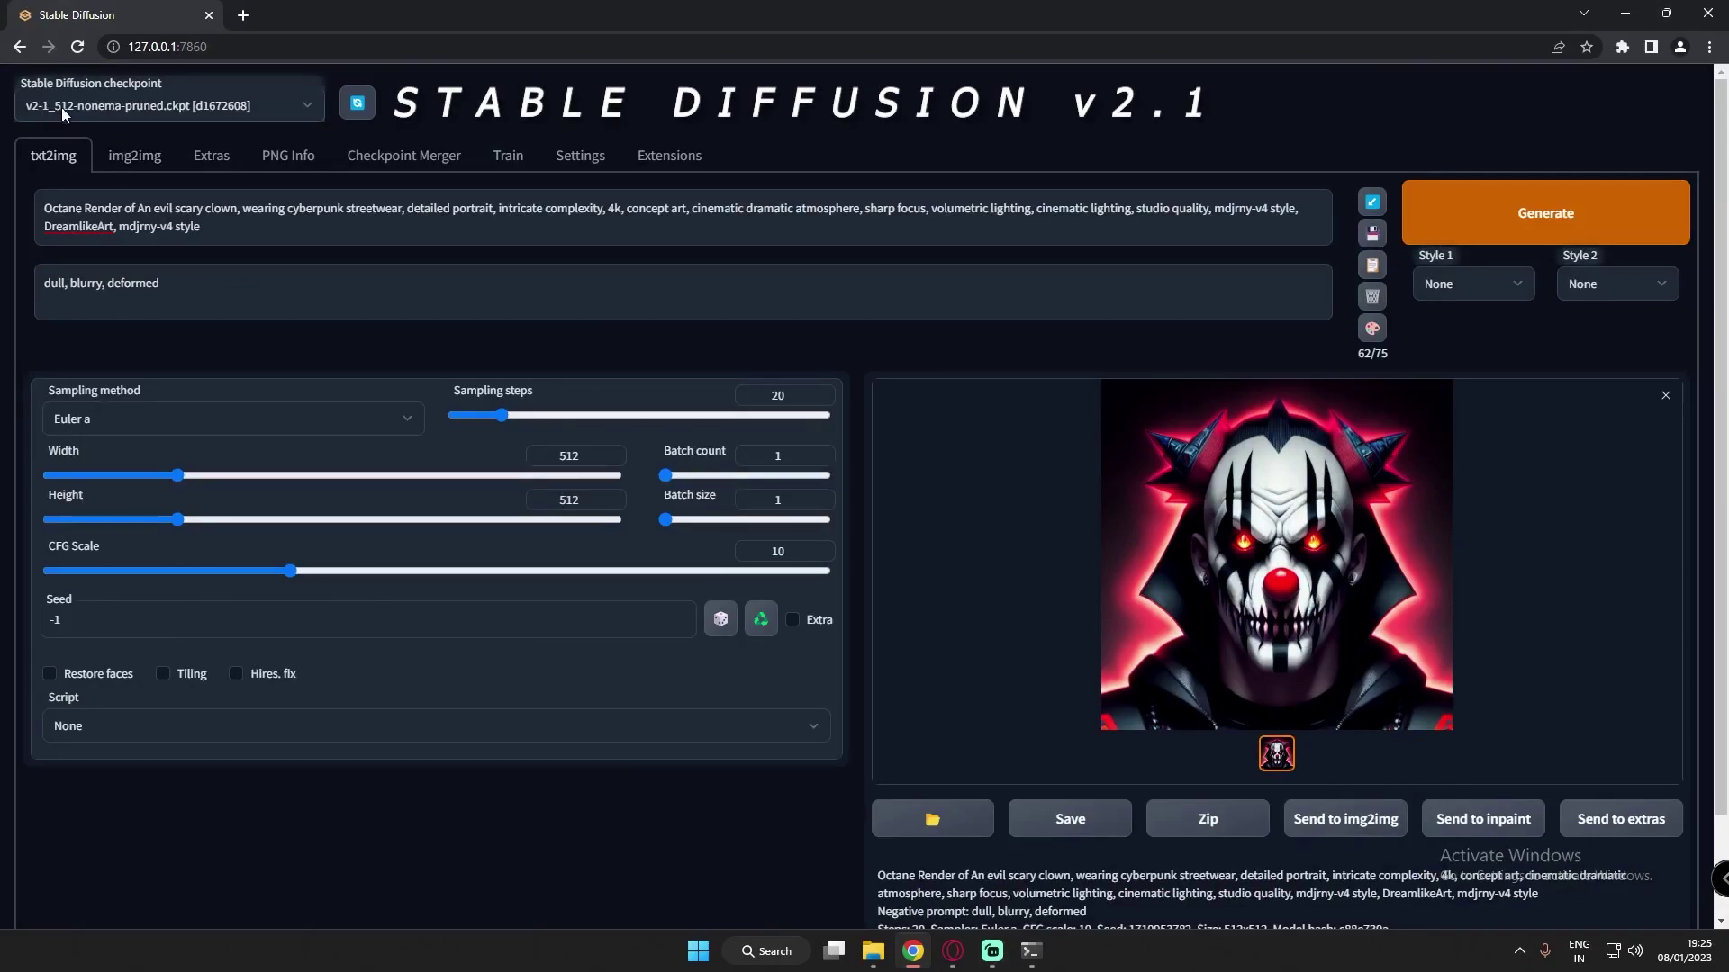
Step: Generate five more scary cyberpunk clown portraits with the v2-1_512-nonema-pruned checkpoint
left_click(1562, 214)
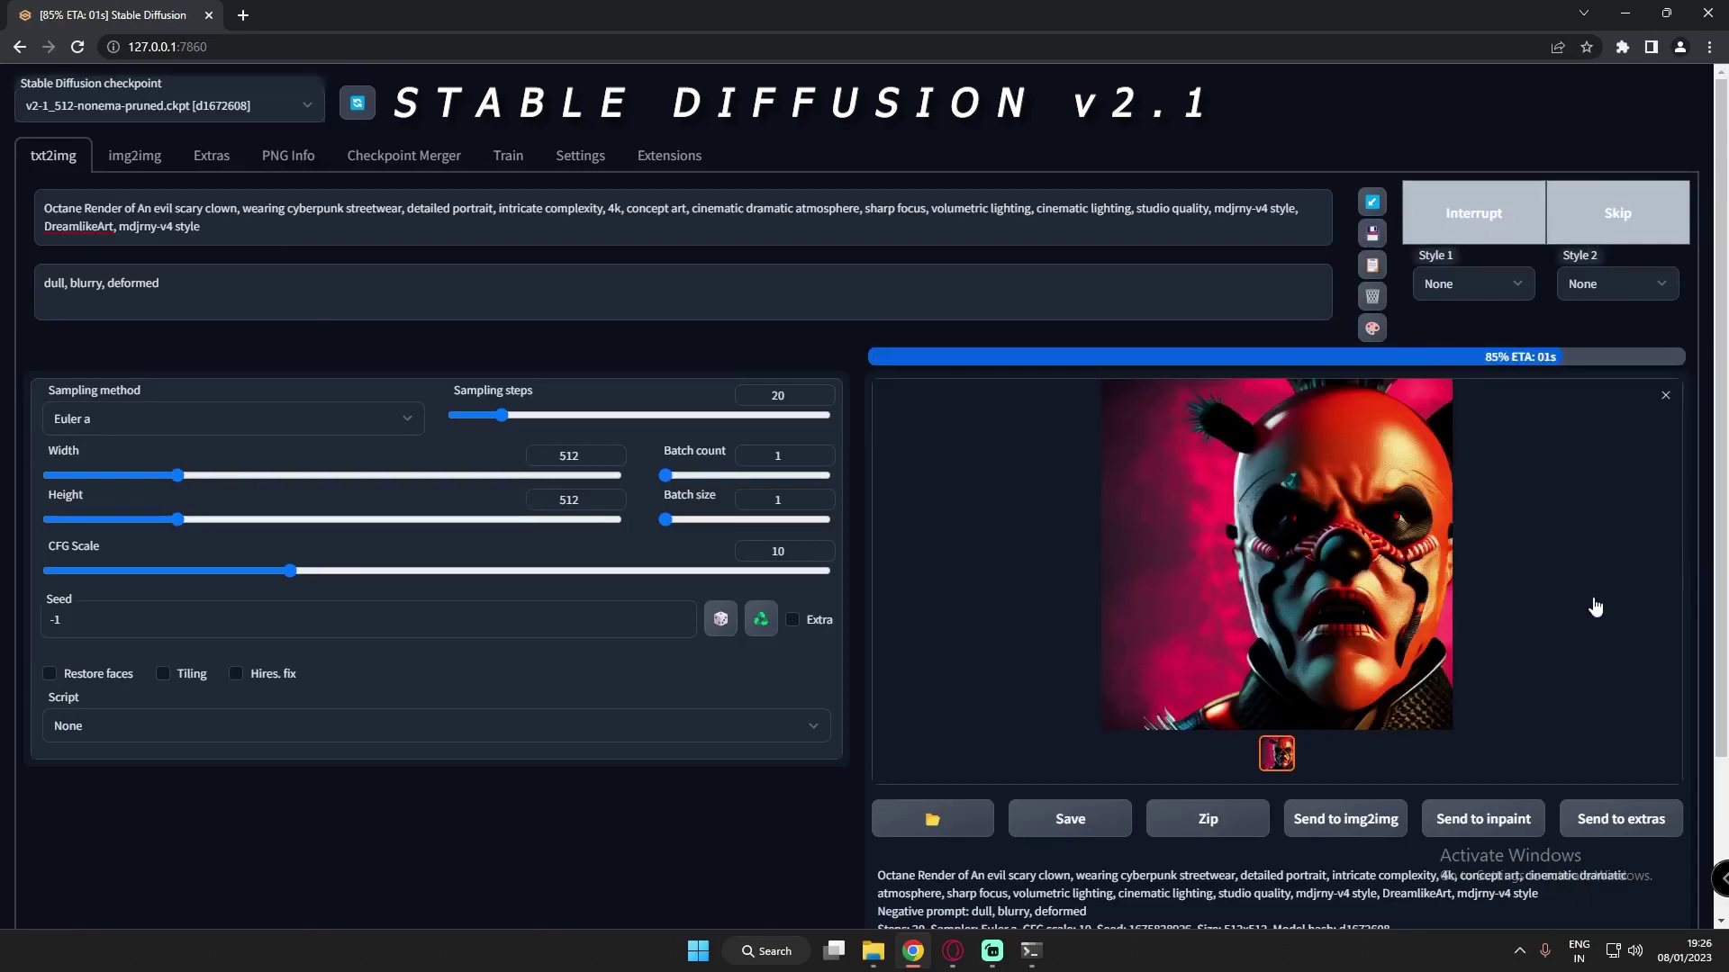
left_click(1580, 184)
left_click(1639, 213)
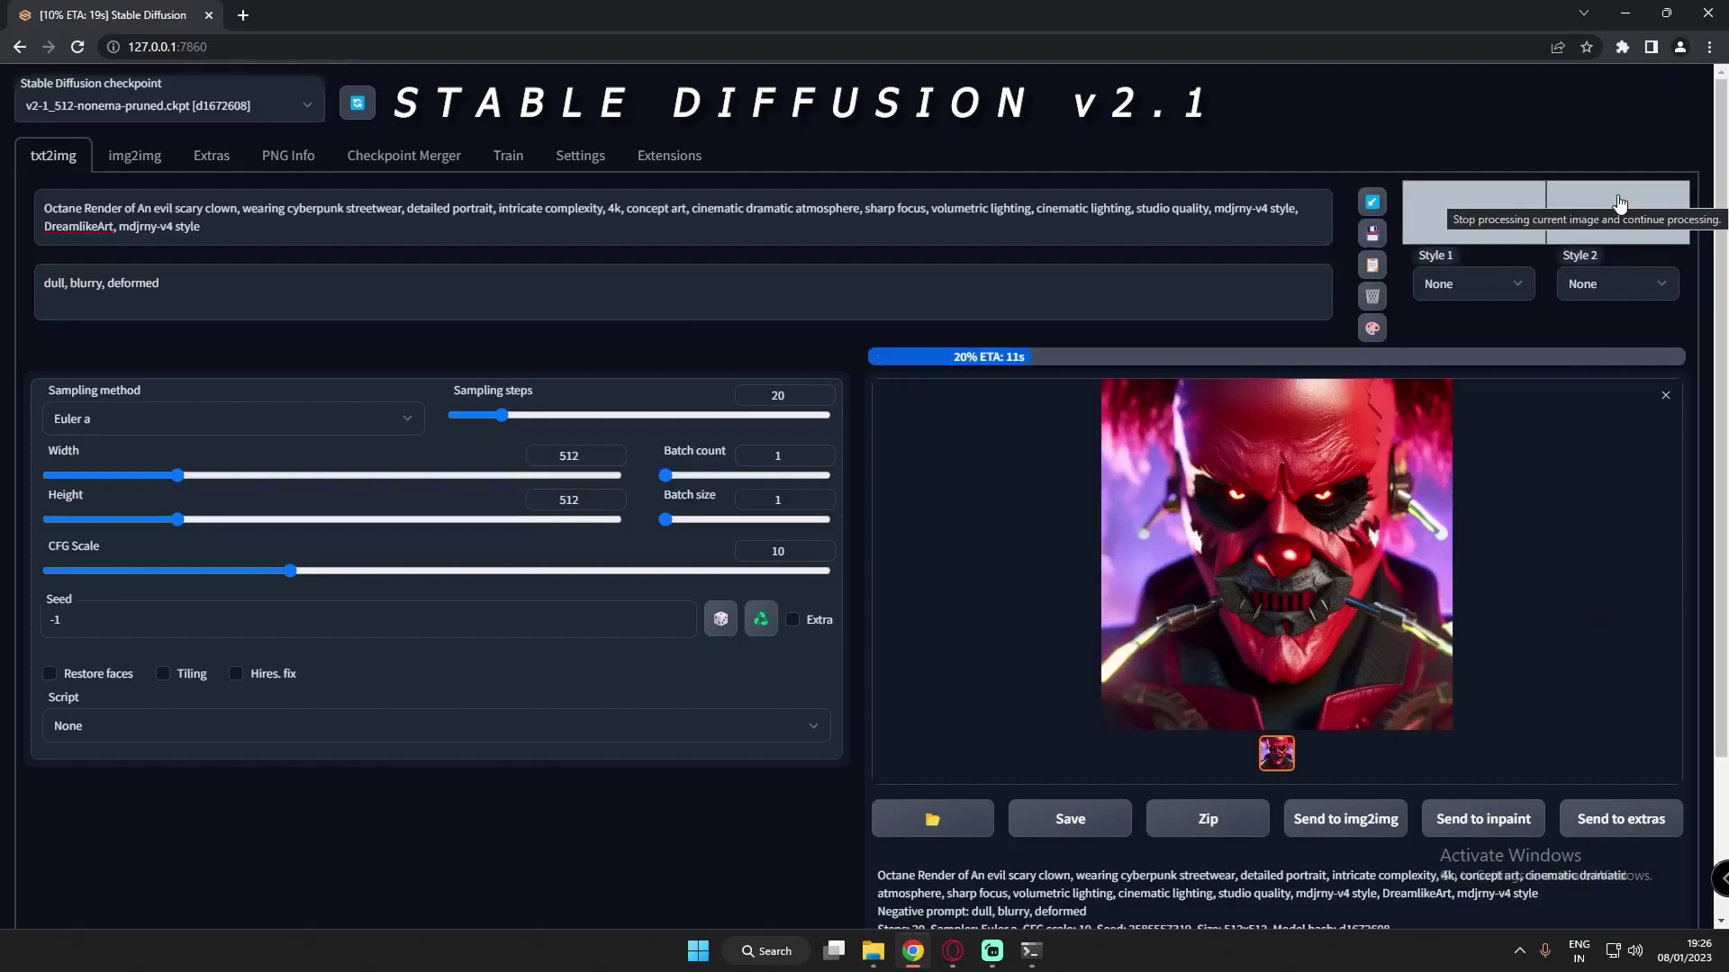
left_click(1611, 213)
left_click(1589, 213)
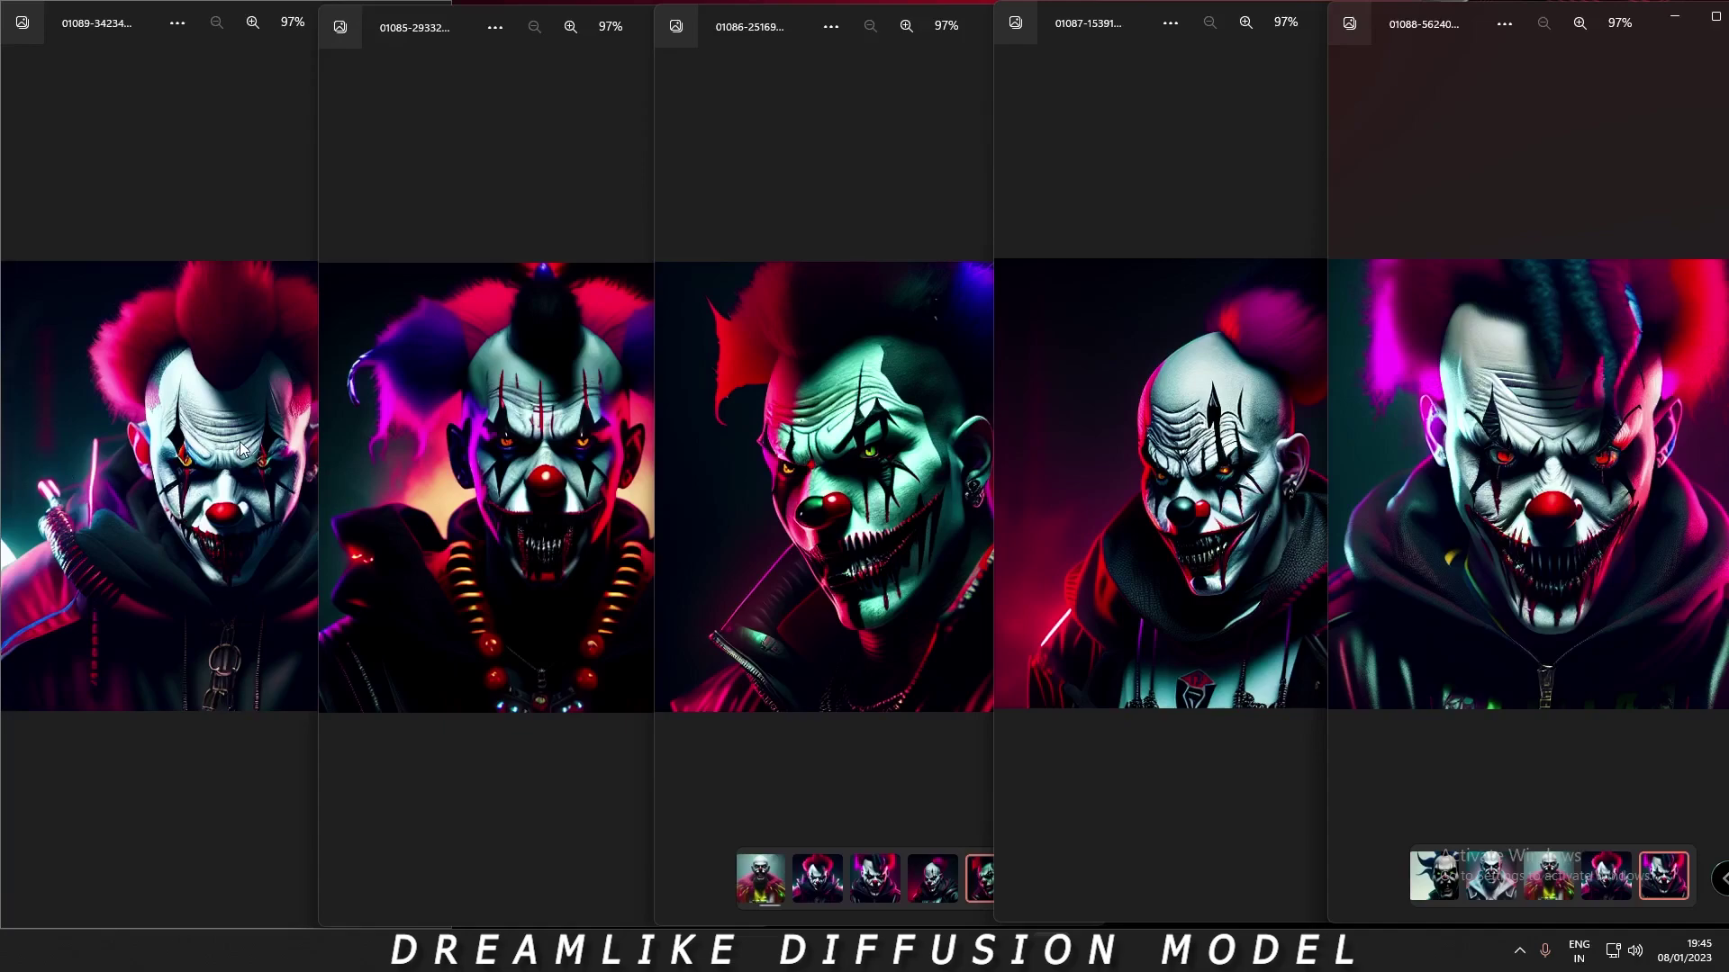
left_click(138, 43)
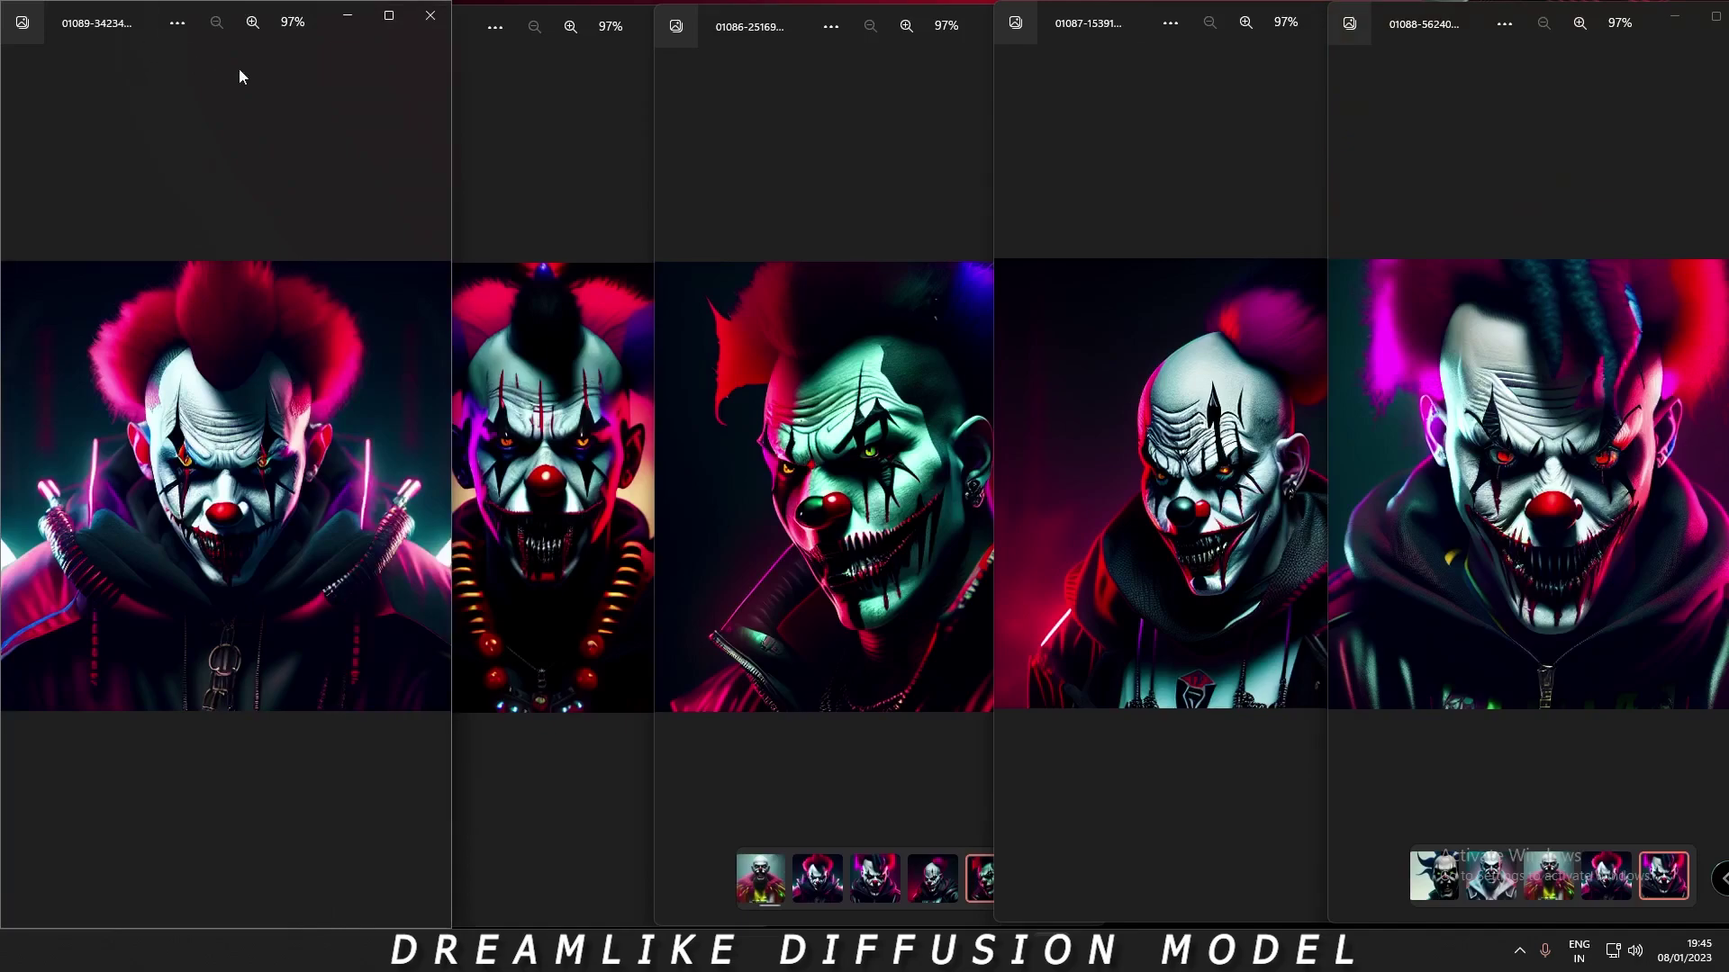
left_click(506, 117)
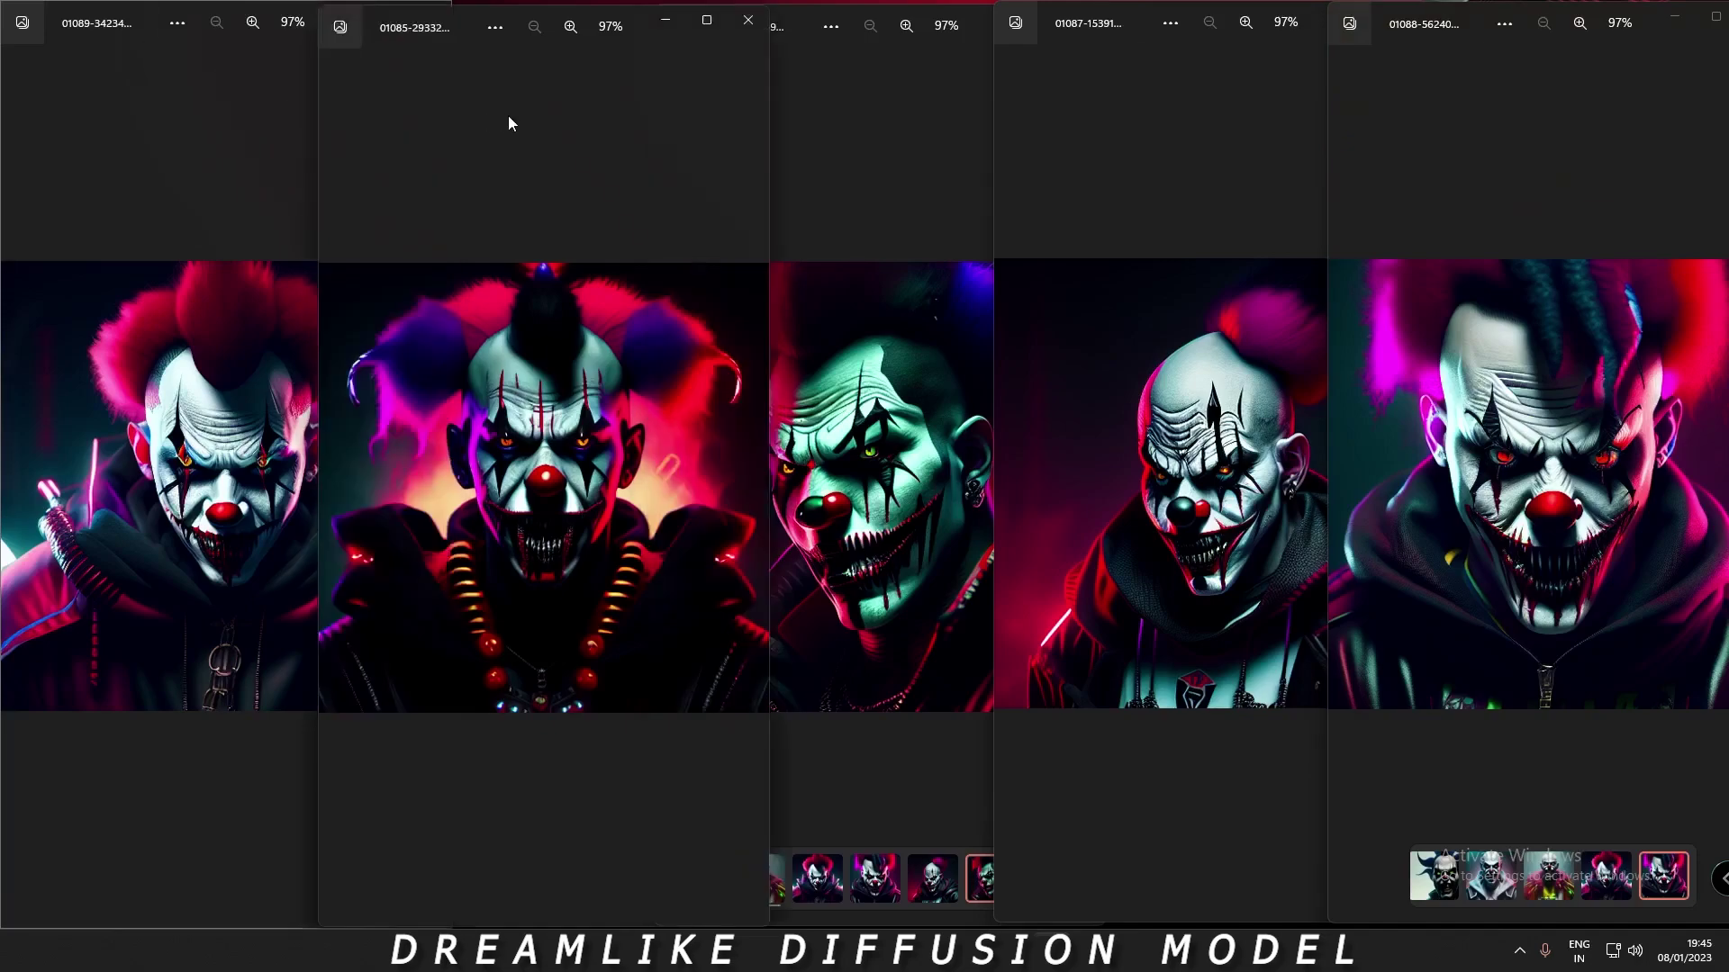
left_click(864, 107)
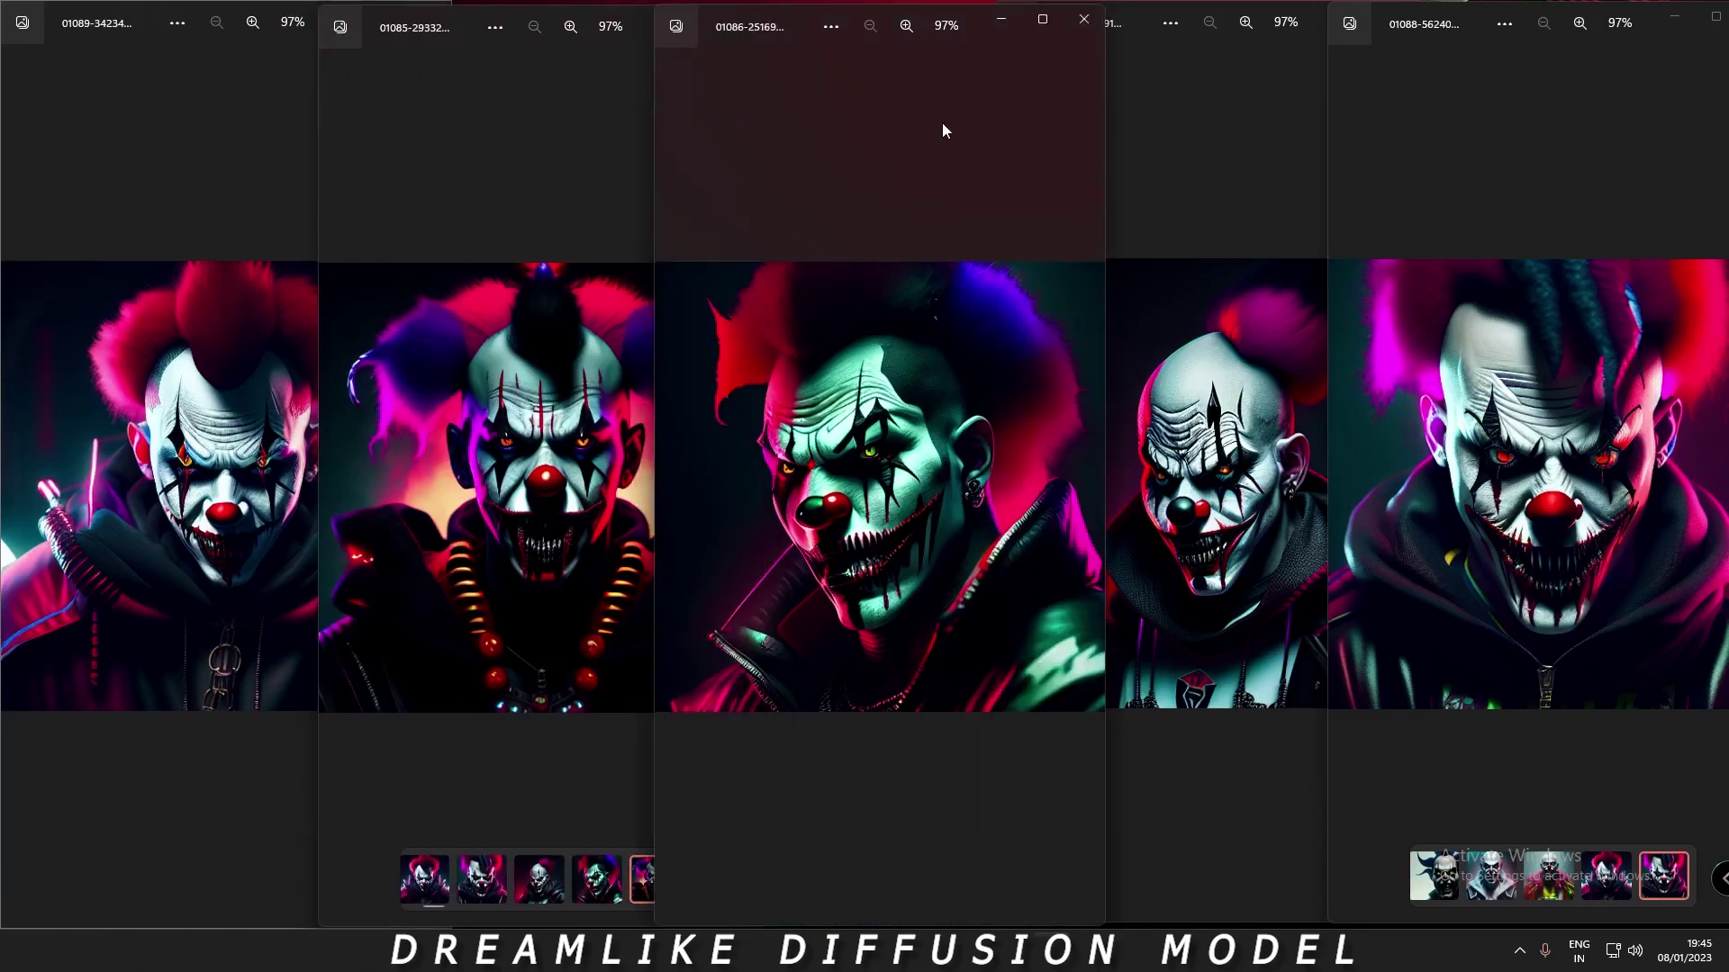
left_click(1180, 132)
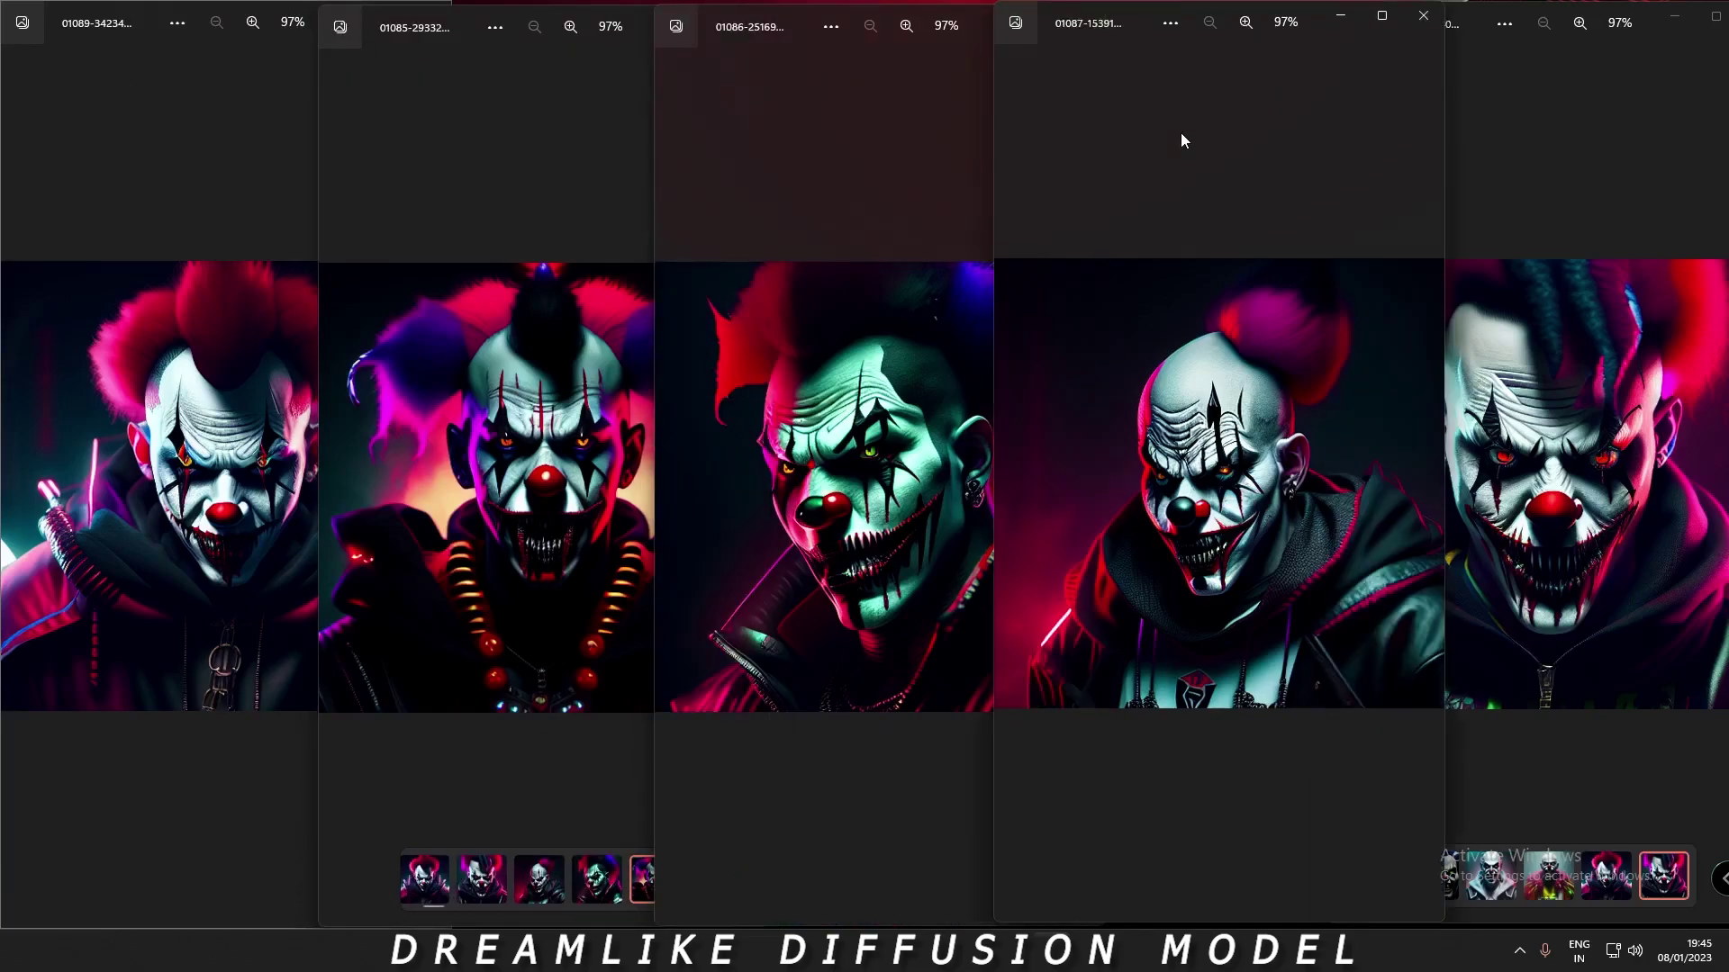
left_click(1554, 110)
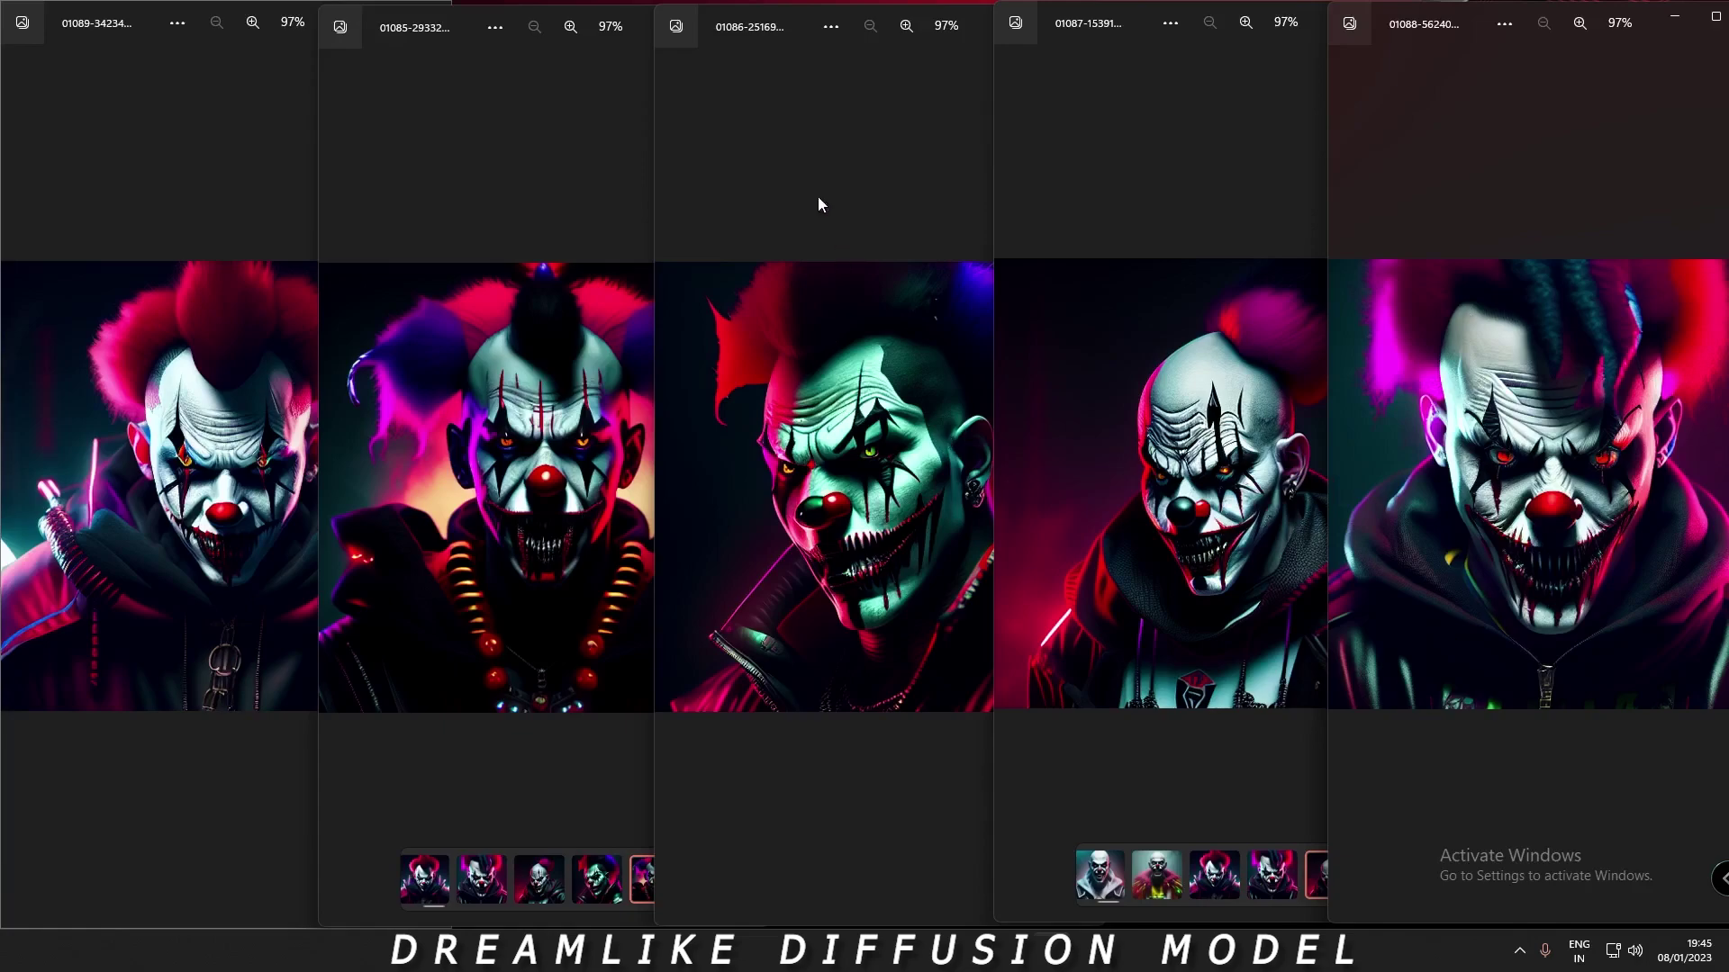
left_click(801, 176)
left_click(132, 144)
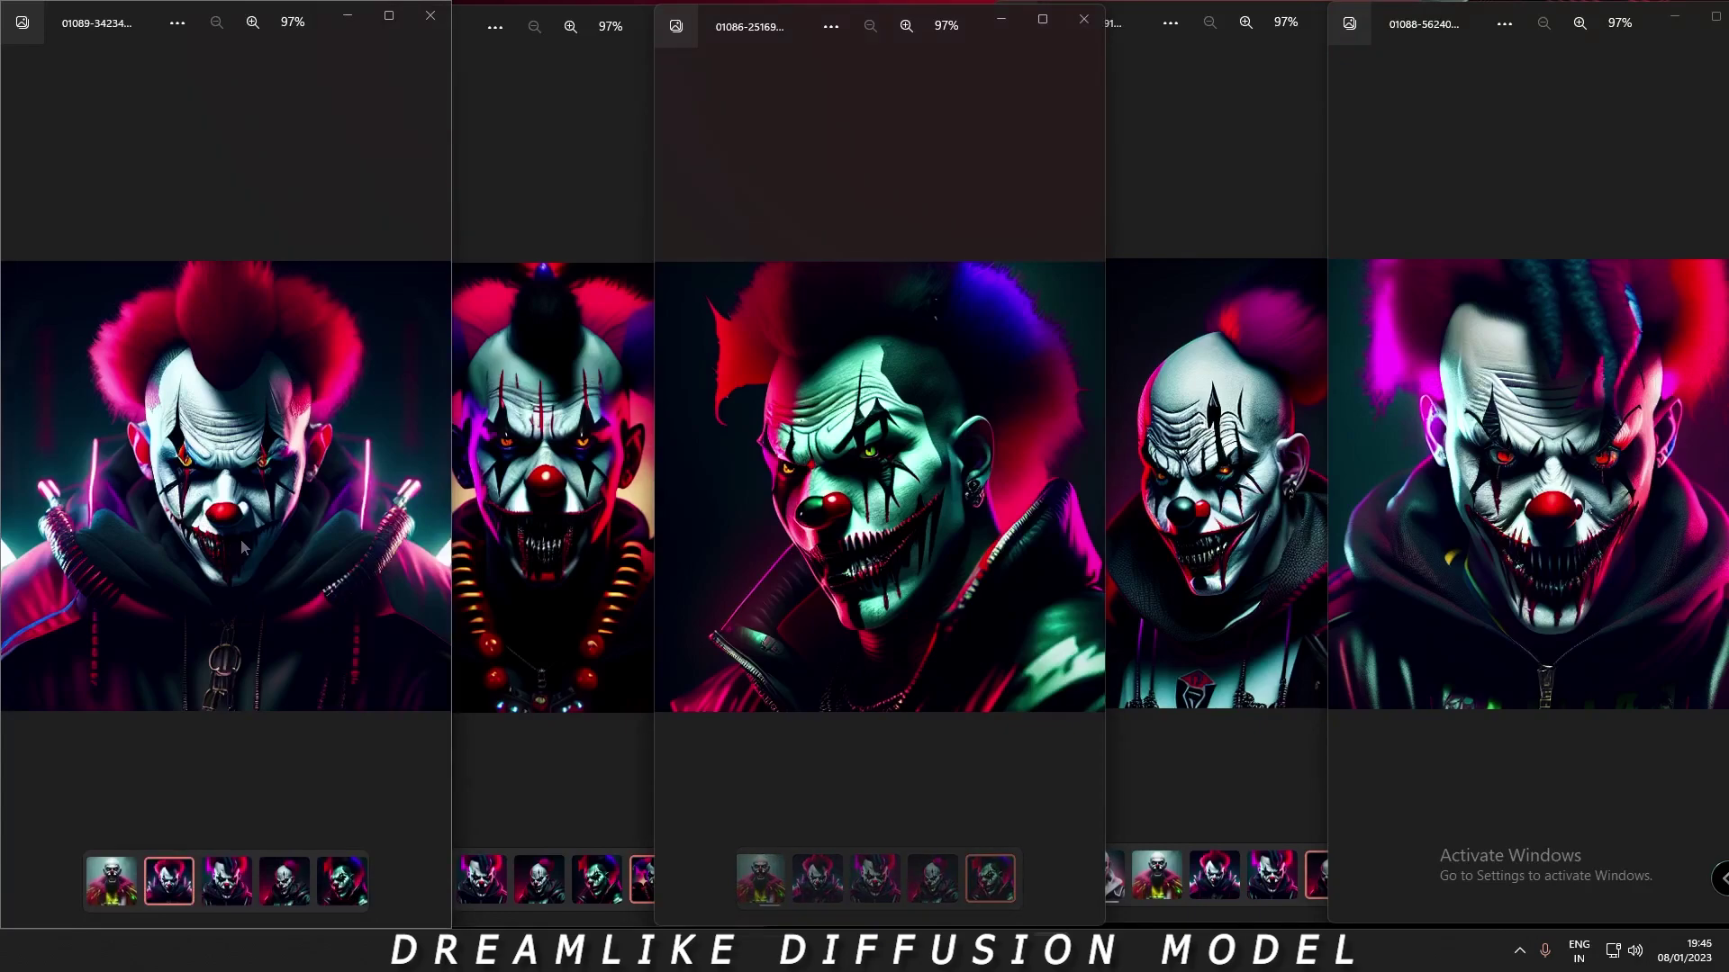
left_click(1541, 423)
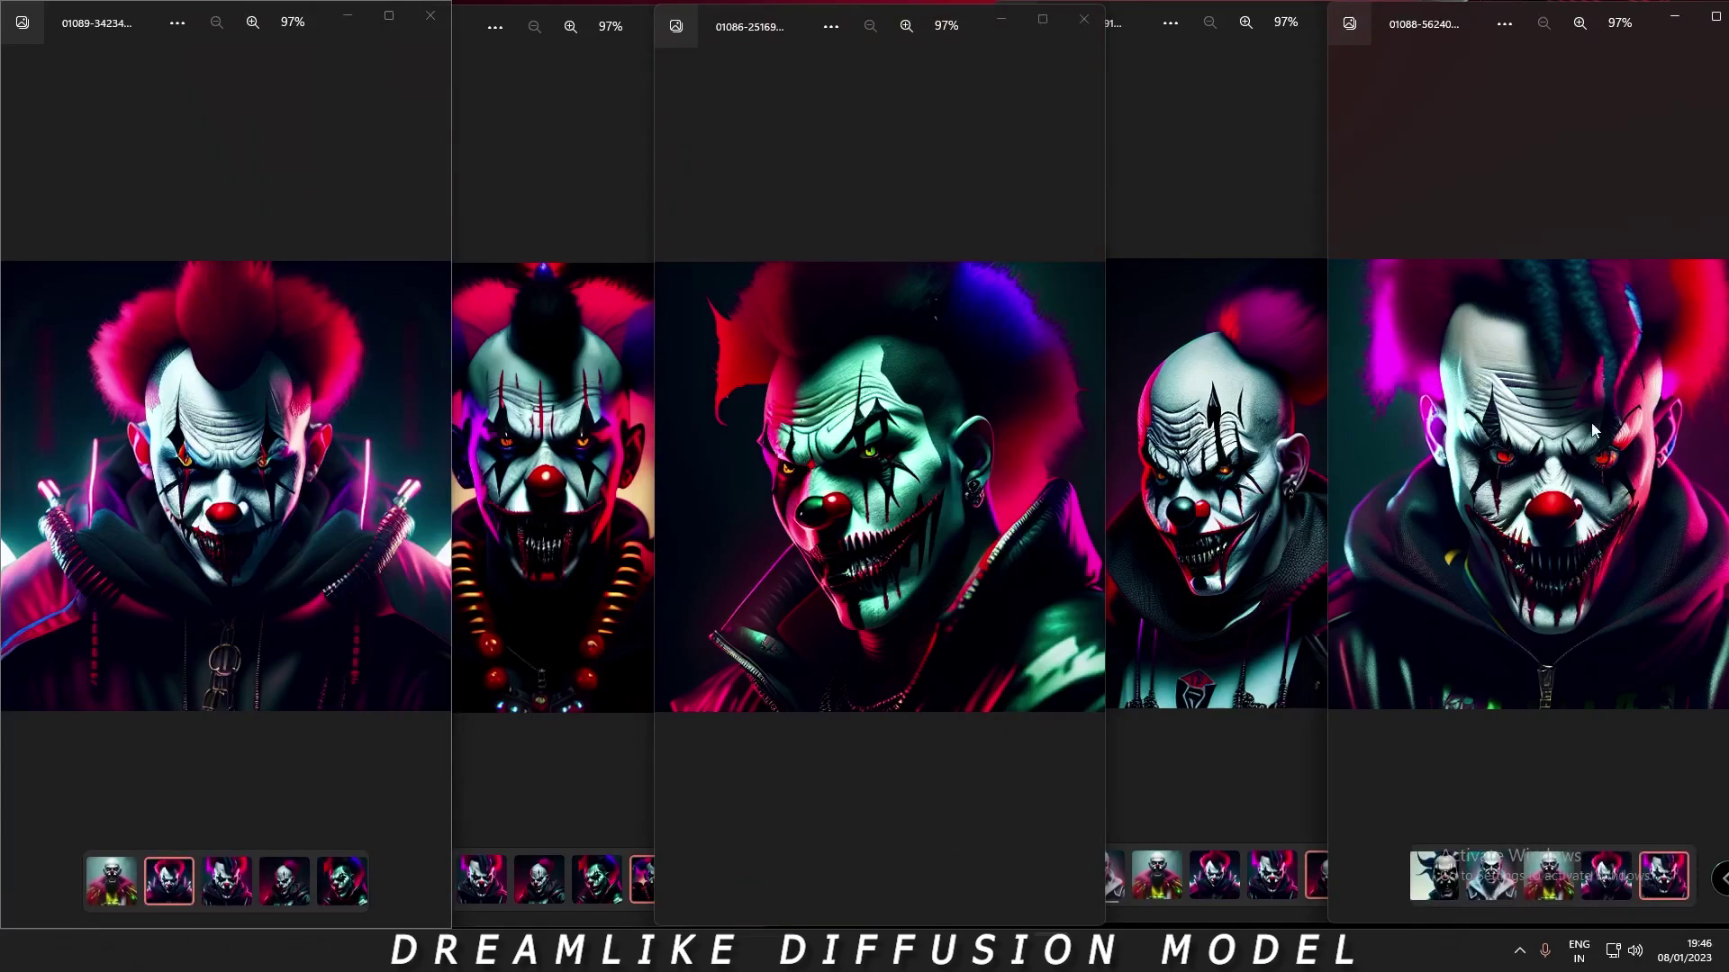
left_click(496, 306)
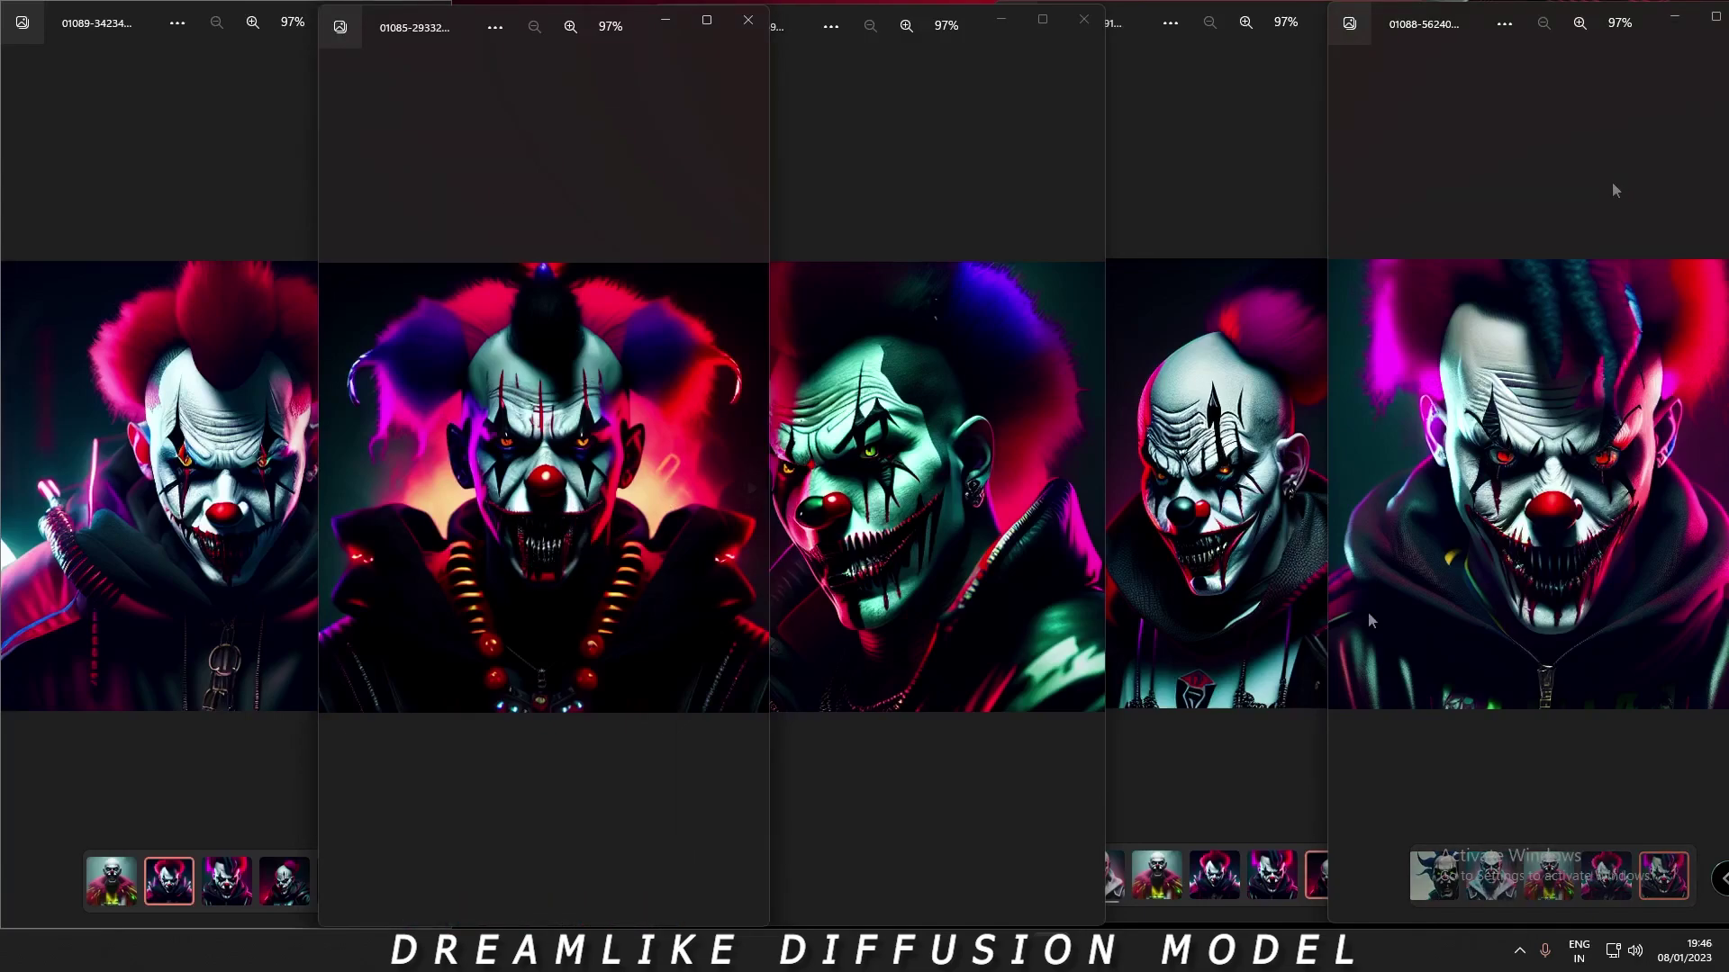
left_click(1546, 371)
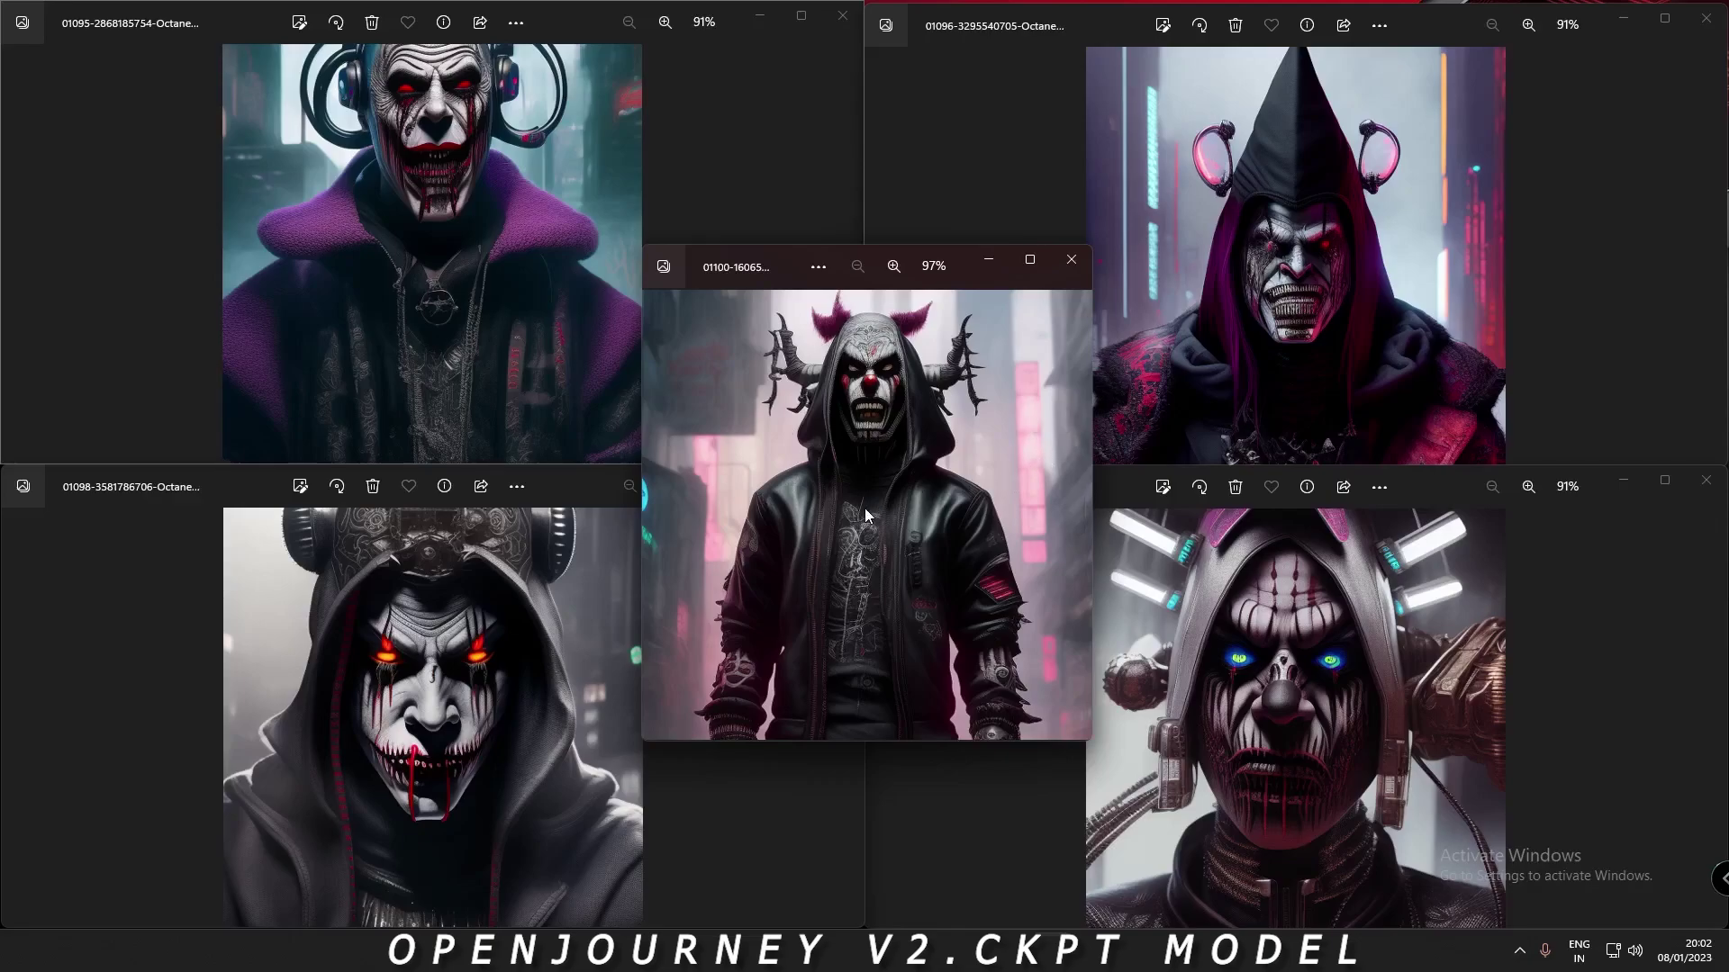
left_click(445, 613)
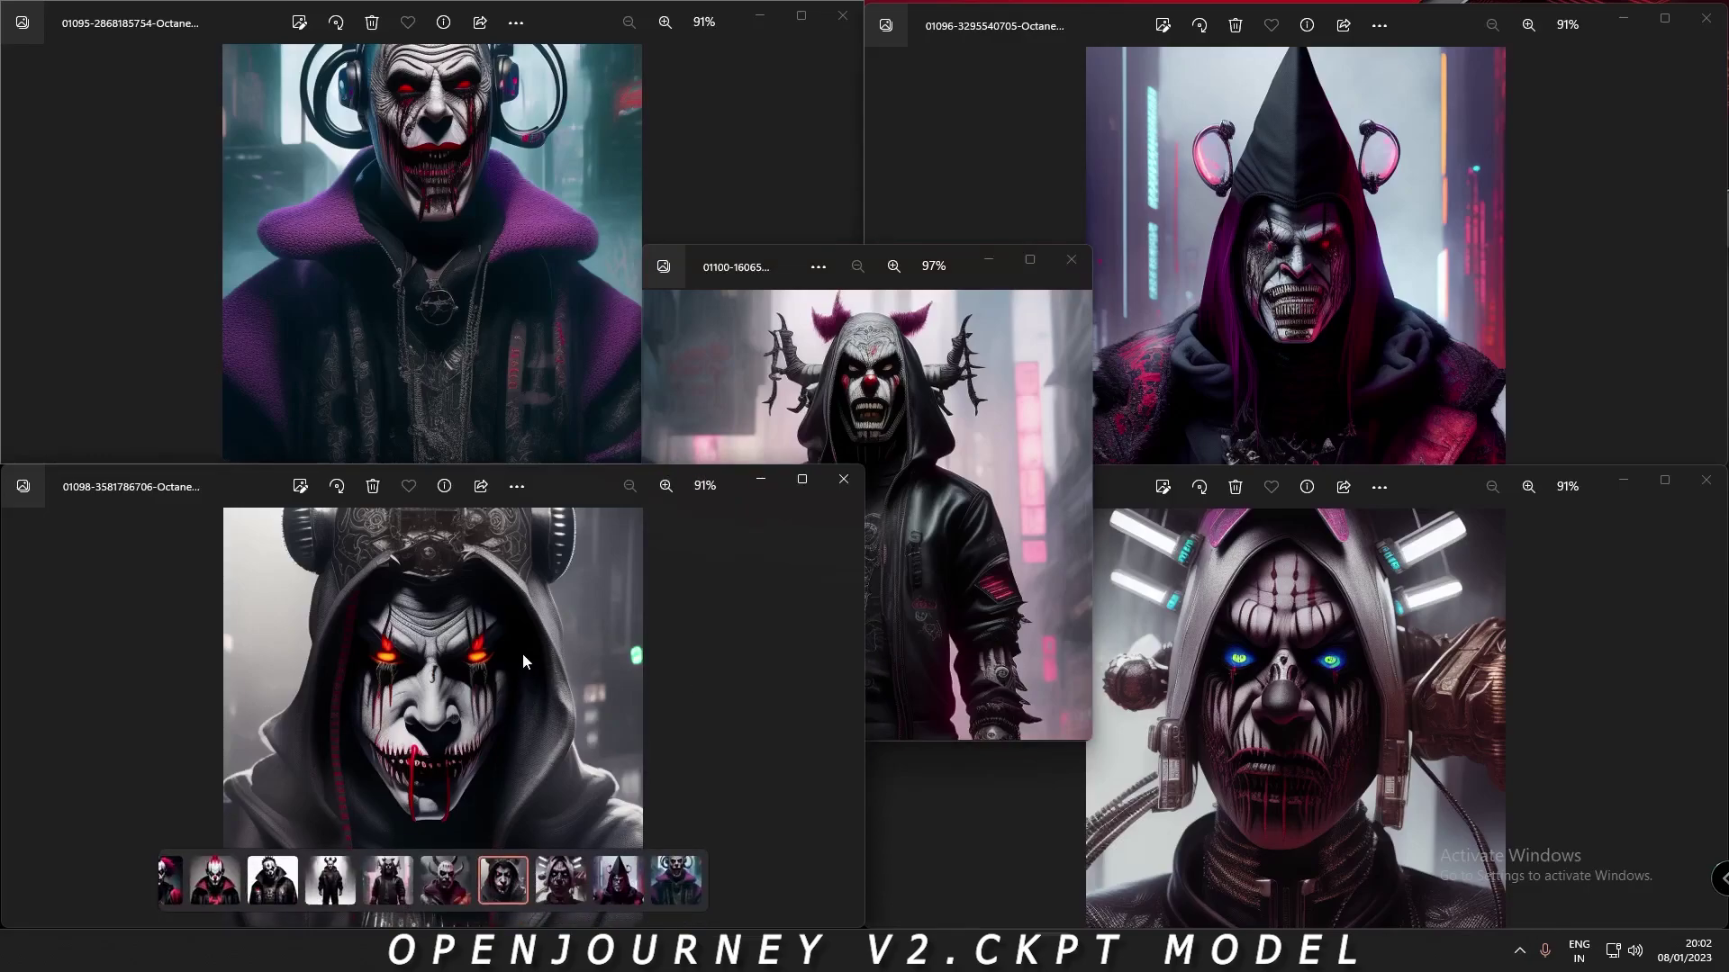
left_click(905, 349)
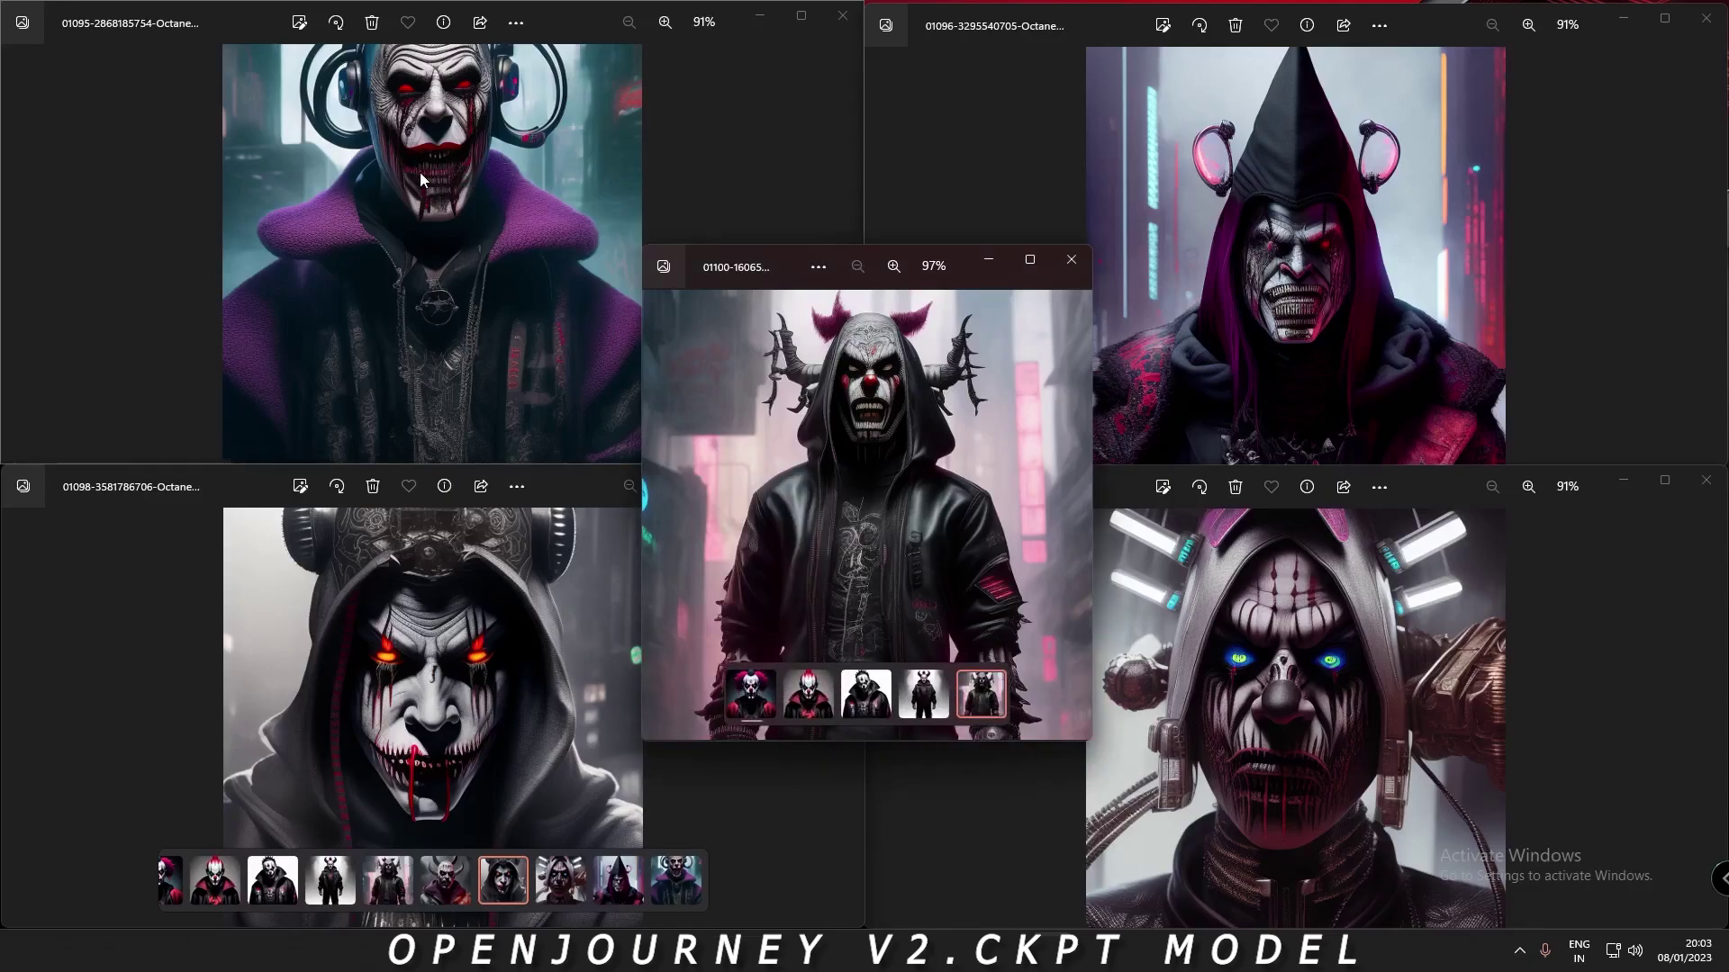
left_click(1283, 311)
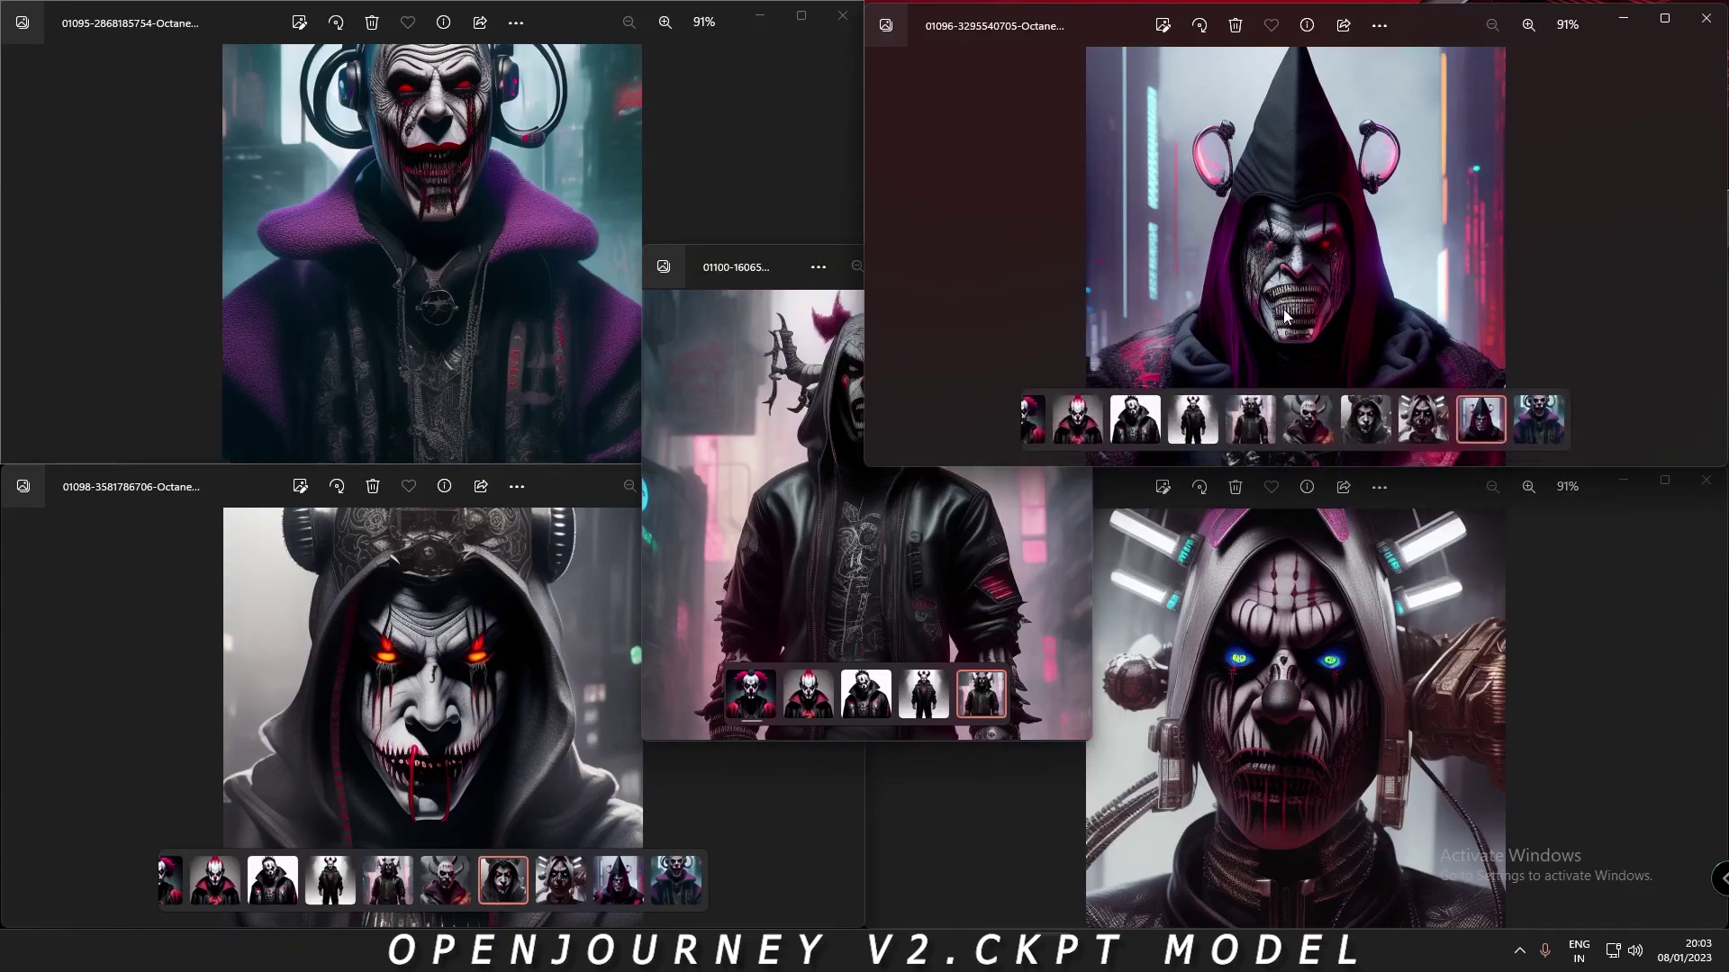
left_click(1282, 769)
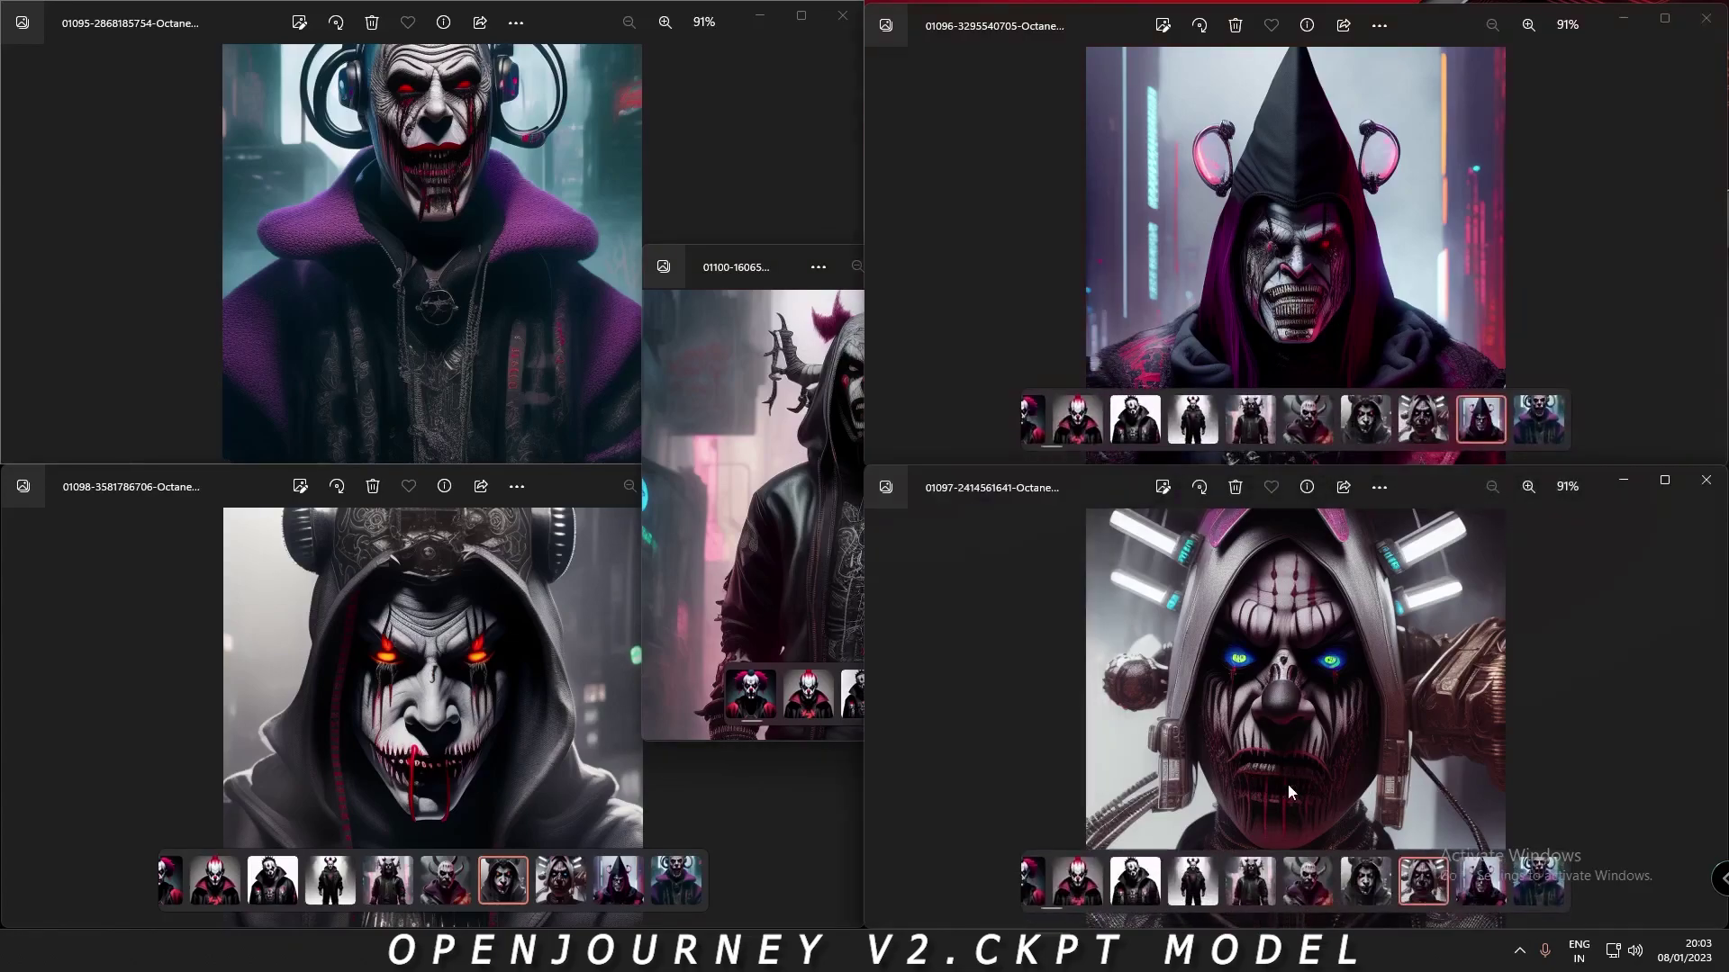
left_click(759, 270)
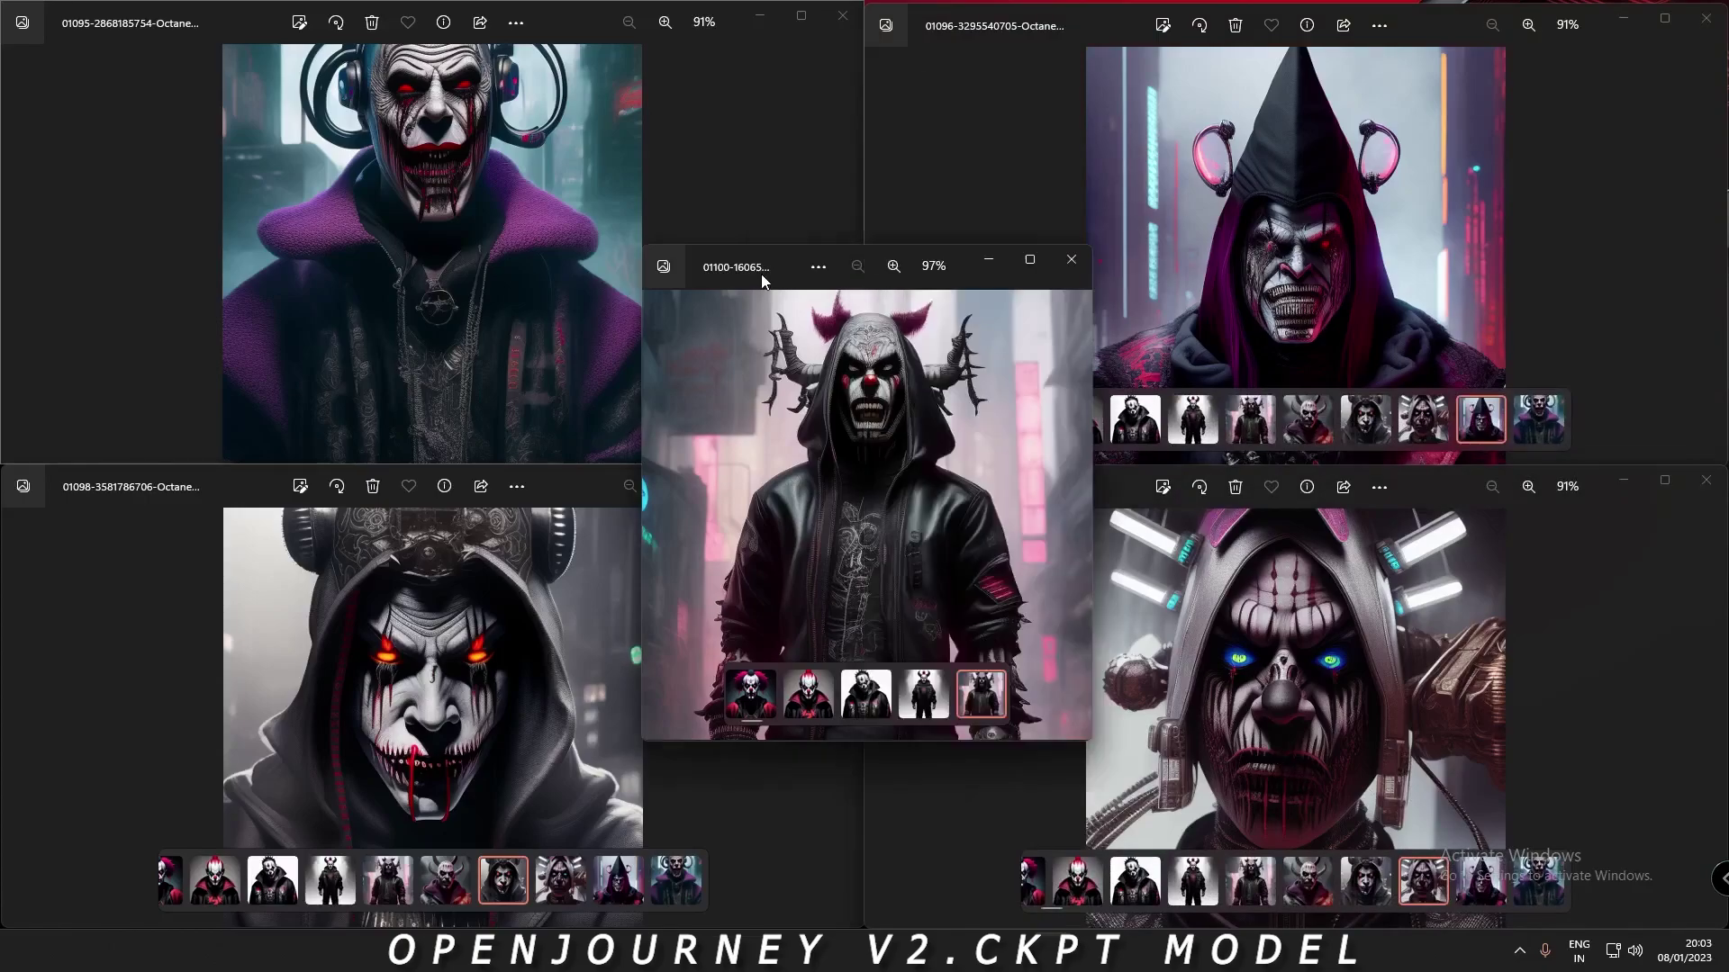